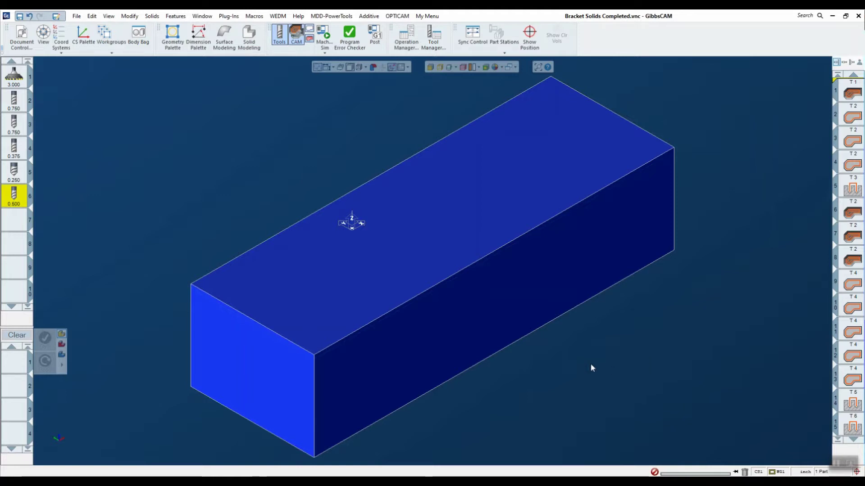
- Stow the stock block in the Body Bag to inspect the bracket inside it, and restore the block to the workspace
double_click(473, 149)
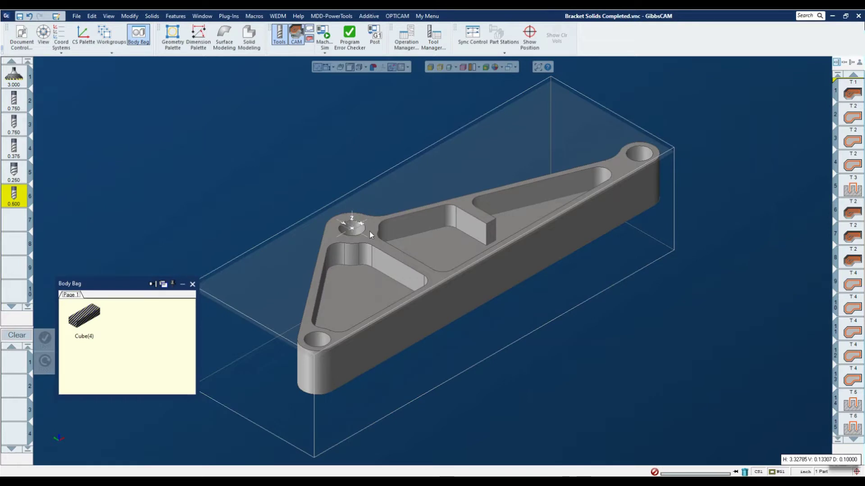
double_click(84, 318)
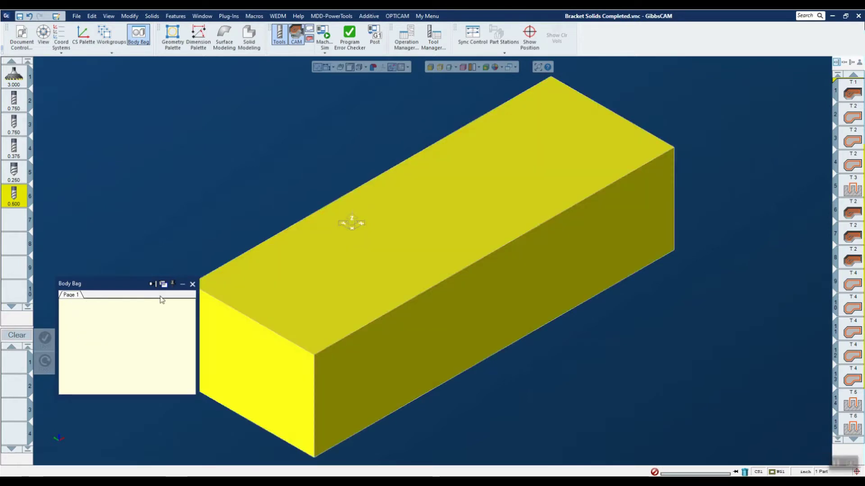
left_click(192, 284)
left_click(201, 215)
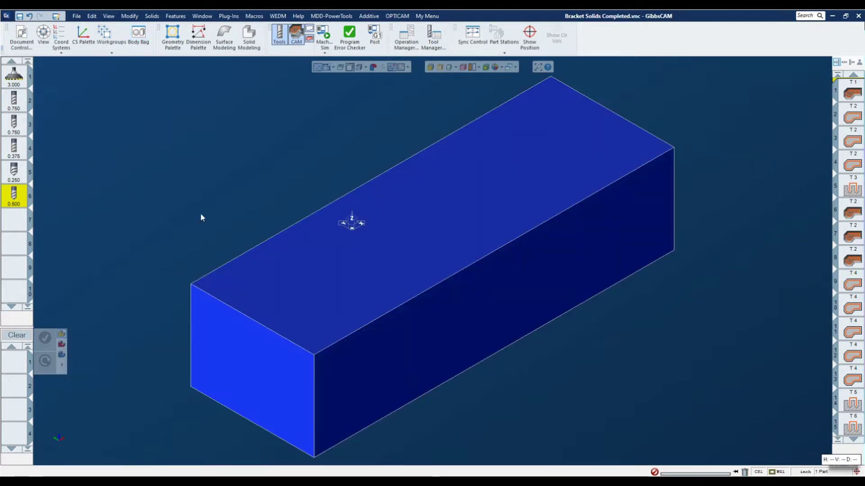
scroll(218, 229, "down", 3)
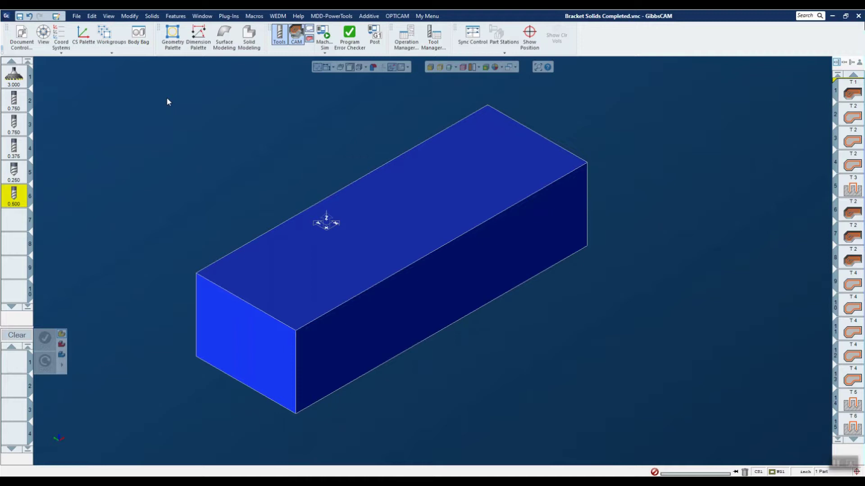
- Import the Parasolid vise model D40-3D-END-USER.X_T from the Kurt Vises folder and deselect the imported bodies
left_click(78, 16)
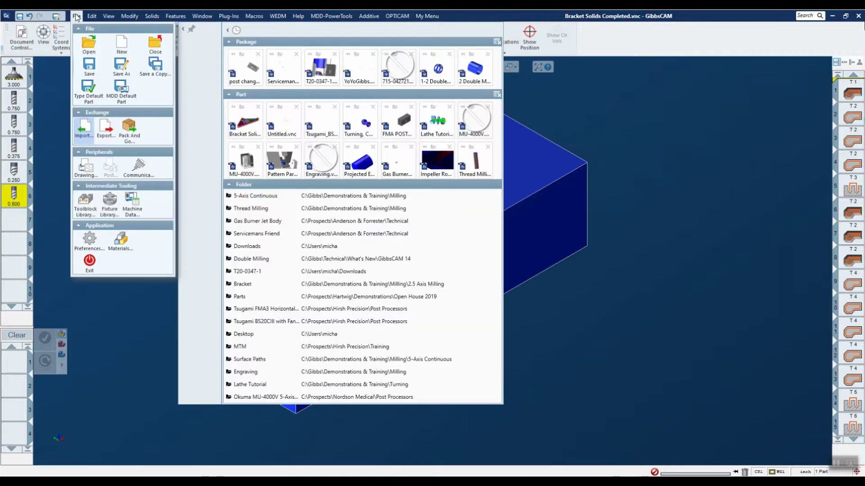
left_click(82, 133)
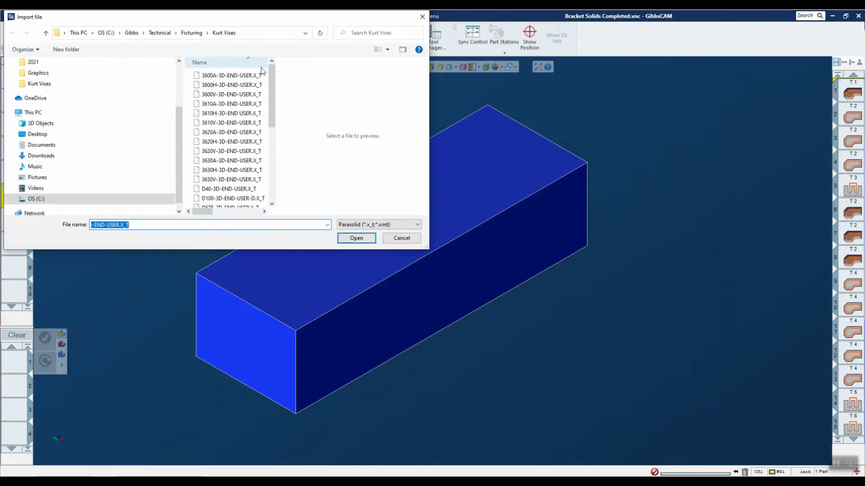
left_click(222, 189)
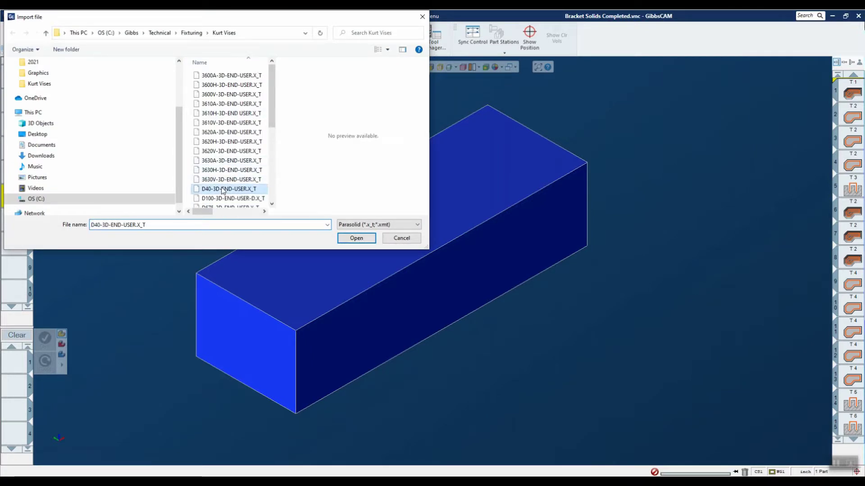
left_click(355, 239)
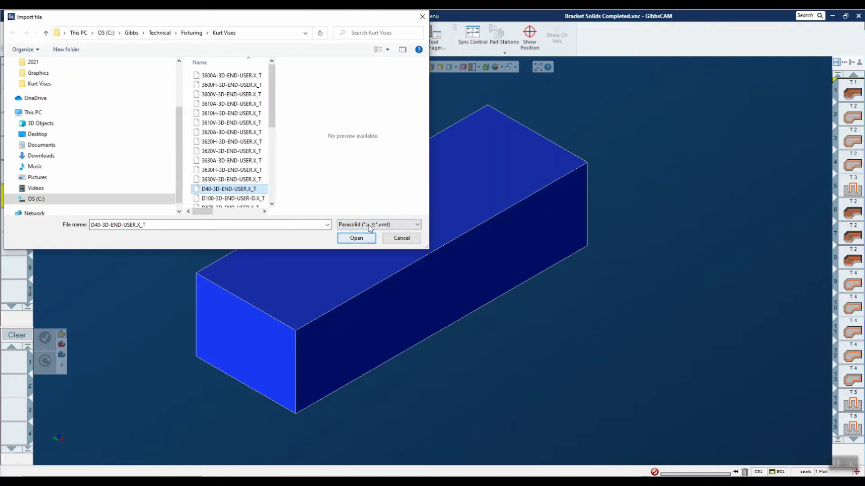
left_click(361, 240)
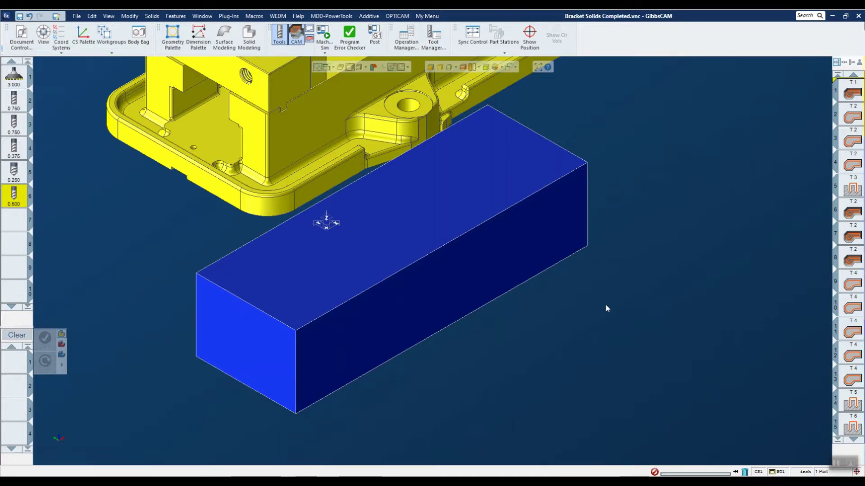
middle_click_drag(523, 283, 403, 307)
left_click(608, 250)
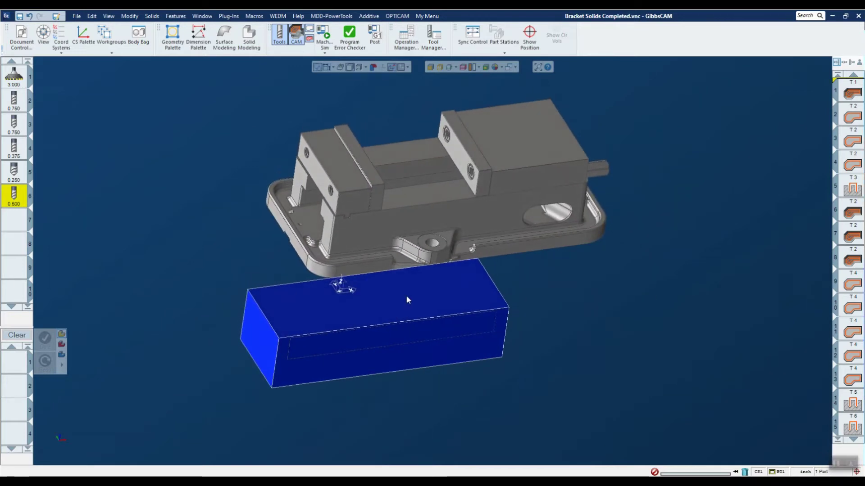
- Move the stock block and the bracket part into the Body Bag
double_click(406, 296)
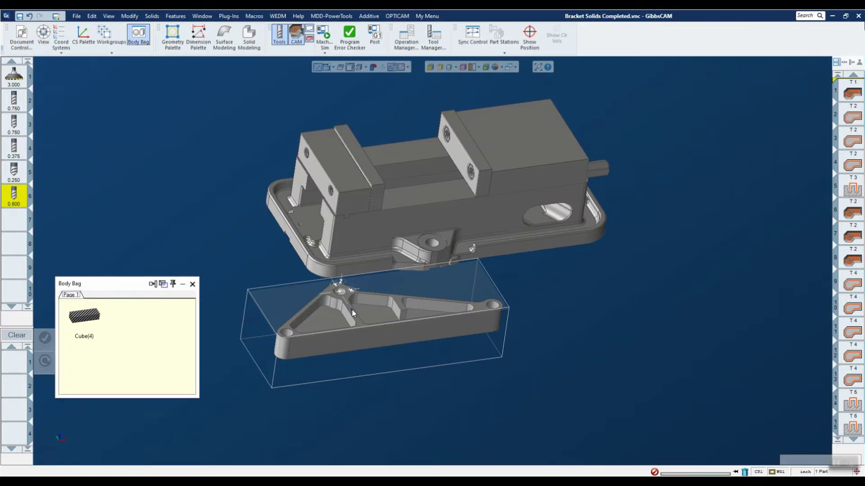
left_click(353, 309)
left_click(193, 284)
middle_click_drag(188, 251, 277, 316)
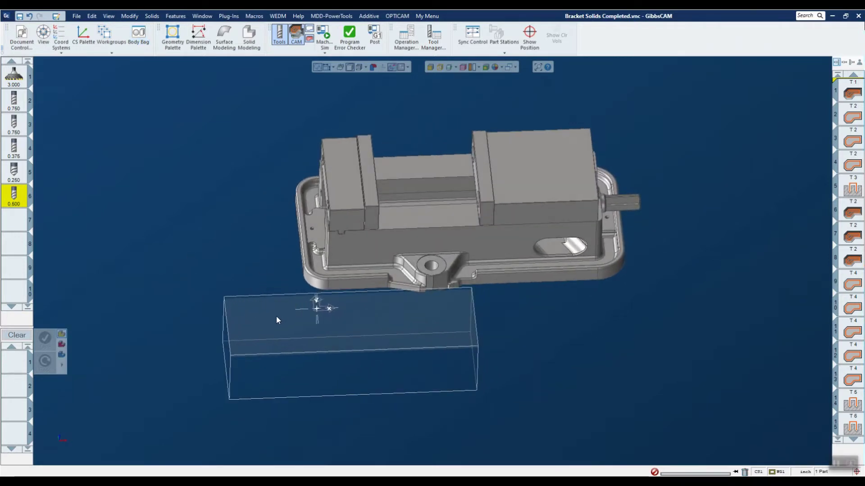
- Select all the vise bodies and set their body type to Fixture in the shared properties, applied to all
left_click_drag(261, 321, 694, 97)
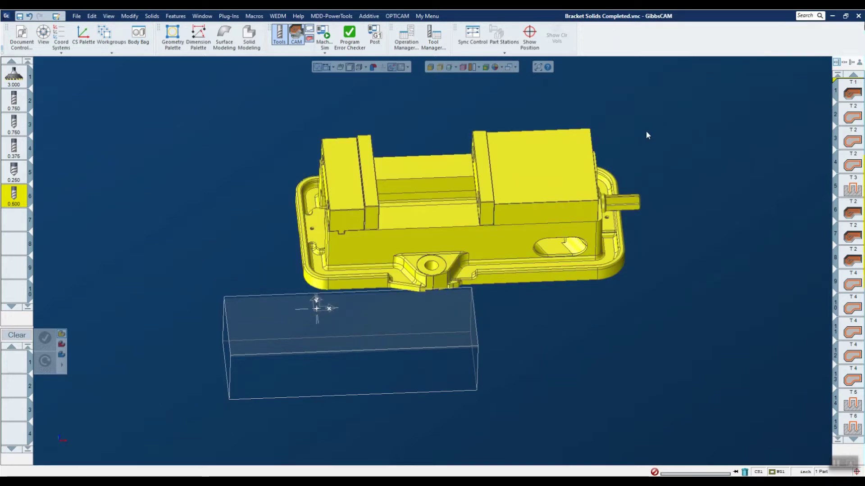
right_click(522, 156)
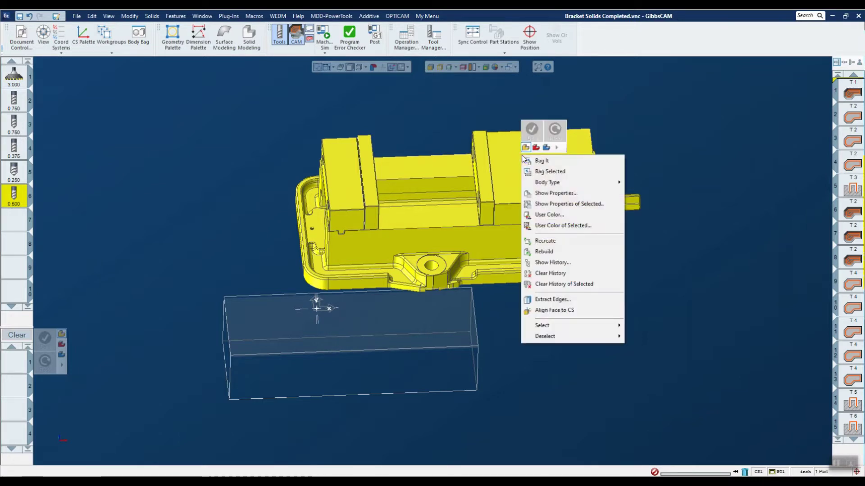
left_click(541, 204)
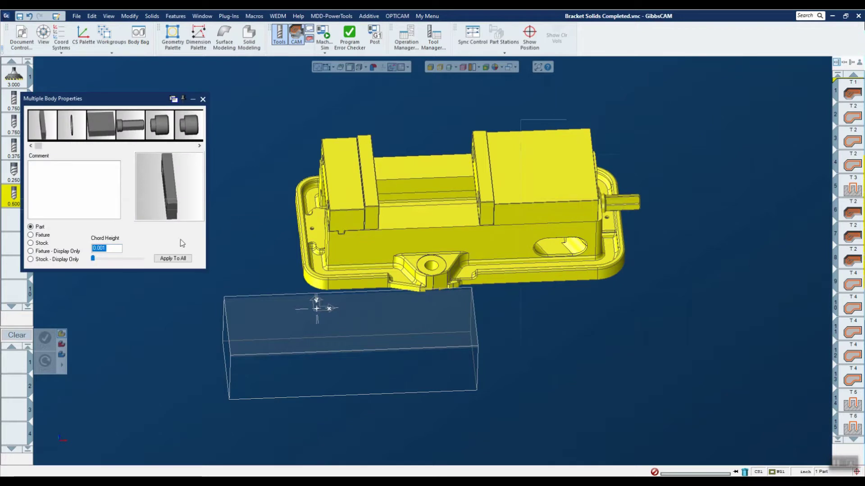
left_click(31, 235)
left_click(179, 259)
left_click(203, 99)
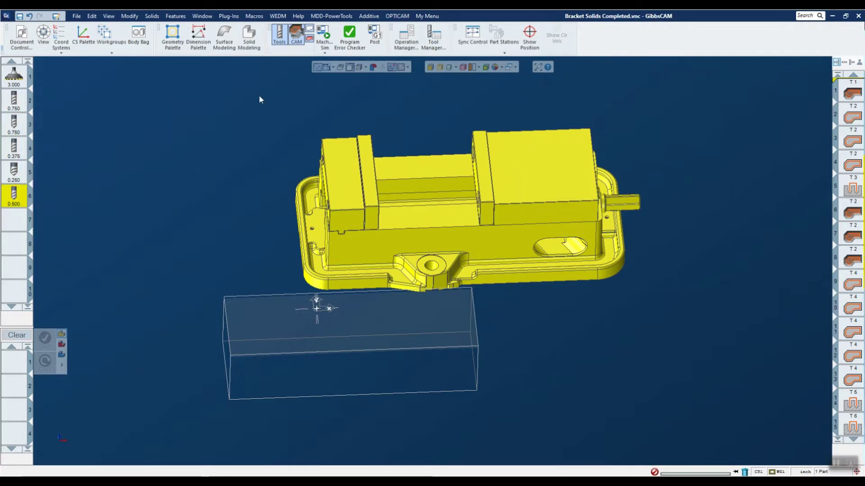
key("ctrl+7")
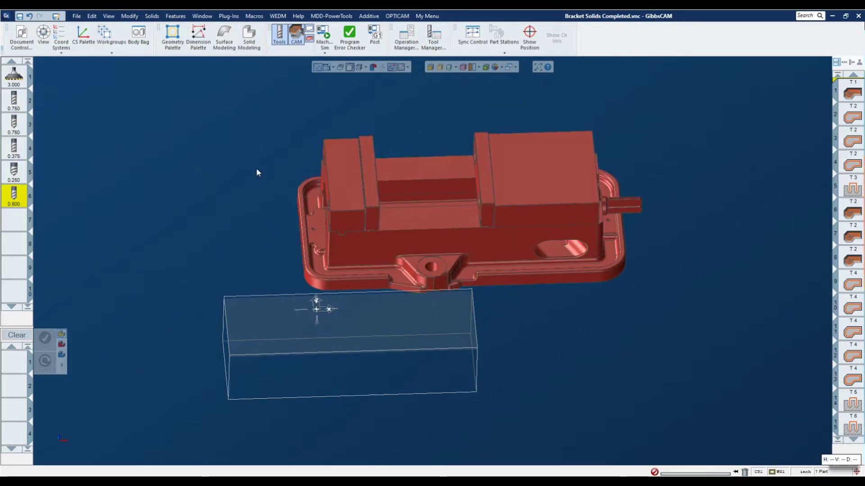
middle_click_drag(256, 169, 604, 101)
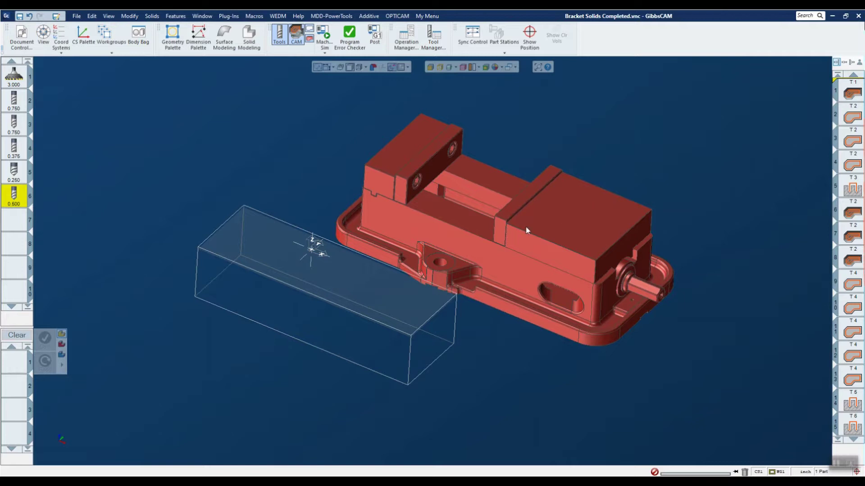
middle_click_drag(525, 231, 249, 191)
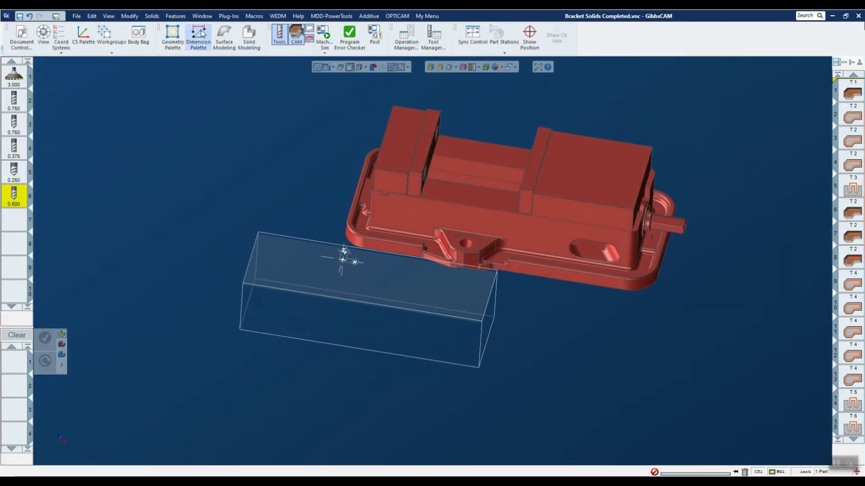
- Take the stock block Cube(4) back out of the Body Bag and deselect it
left_click(138, 32)
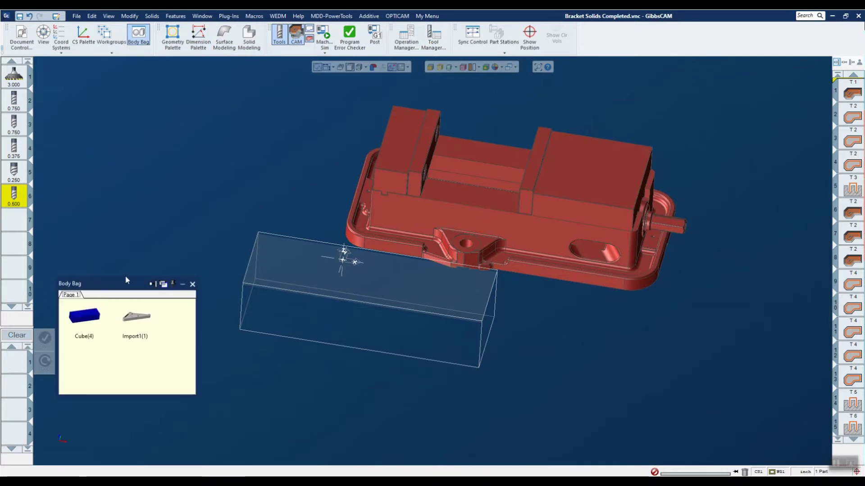
double_click(83, 317)
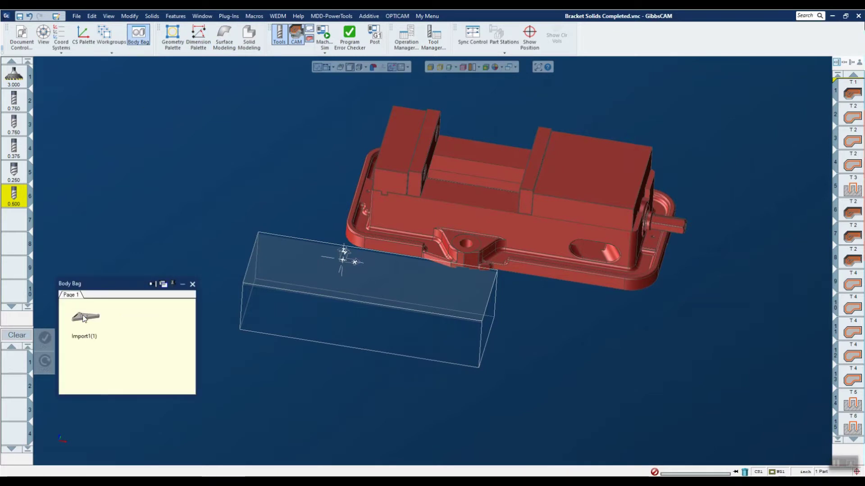
left_click(193, 284)
left_click(176, 212)
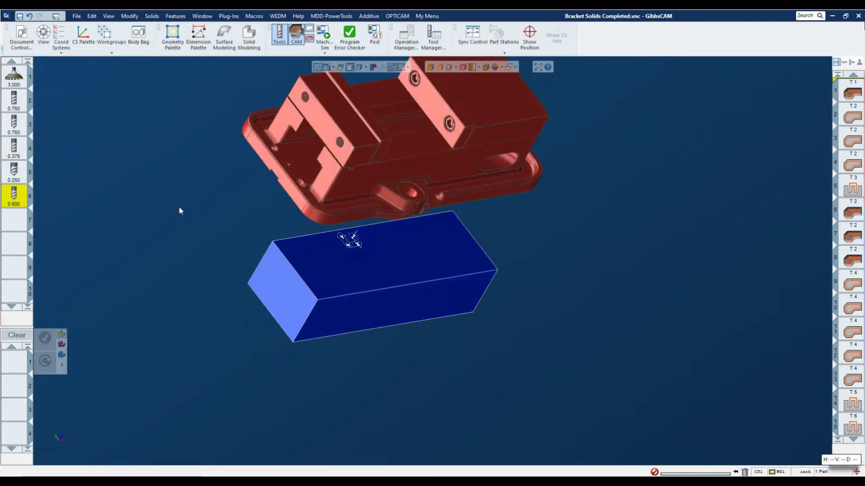
- Show the solids' edges and extract the stock block's long bottom edge on the vise side as geometry
middle_click_drag(256, 229, 449, 198)
middle_click_drag(392, 290, 426, 139)
scroll(389, 247, "up", 2)
left_click(440, 67)
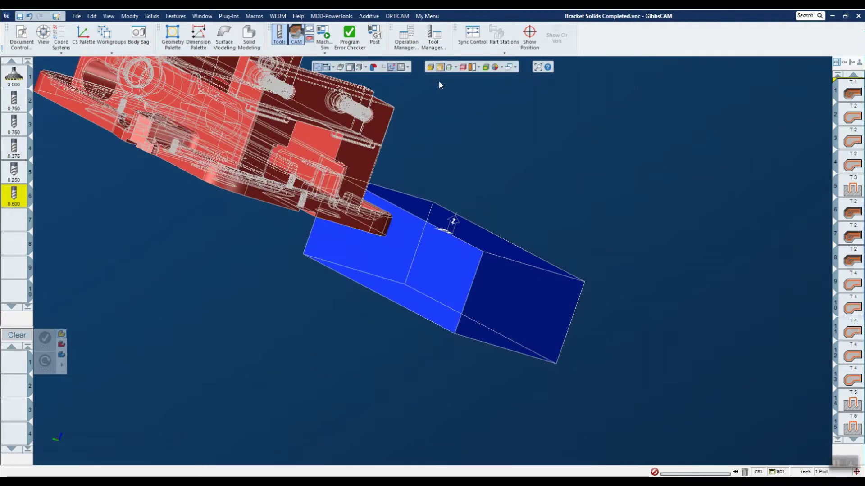
right_click(379, 294)
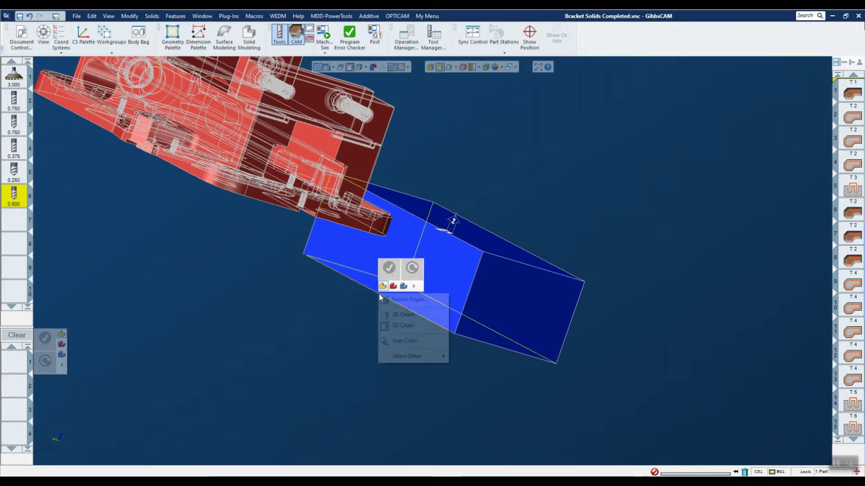
left_click(399, 299)
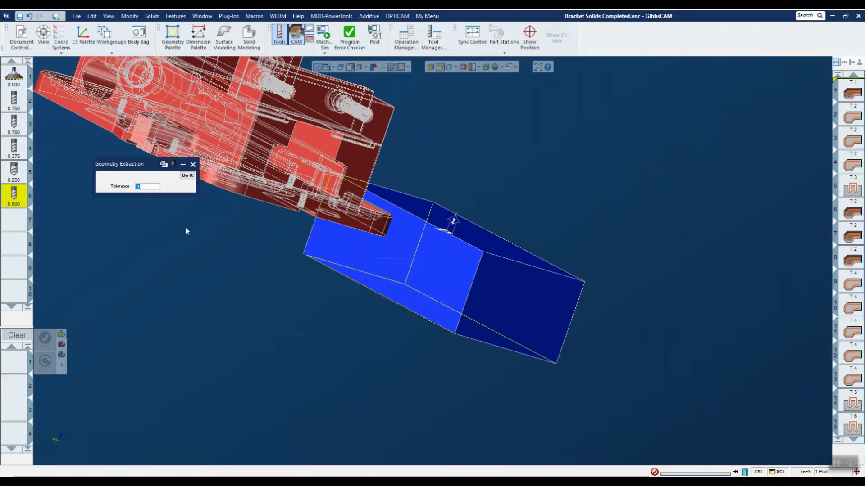
left_click(188, 176)
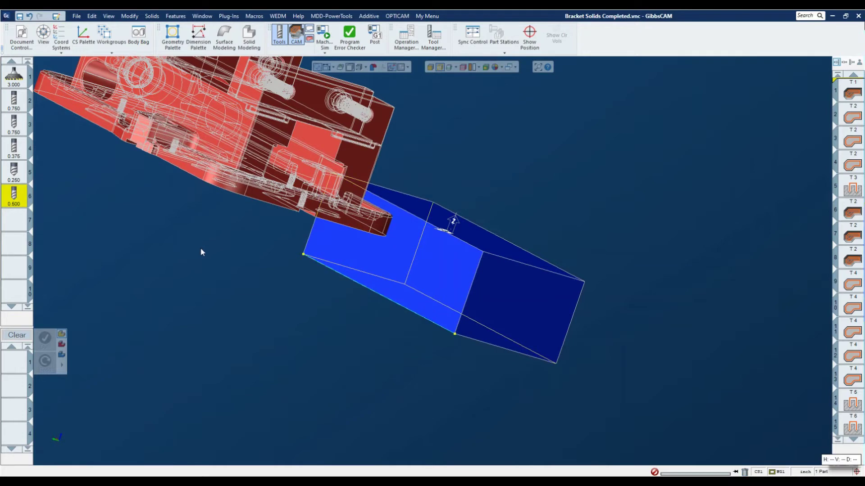
middle_click_drag(392, 345, 412, 319)
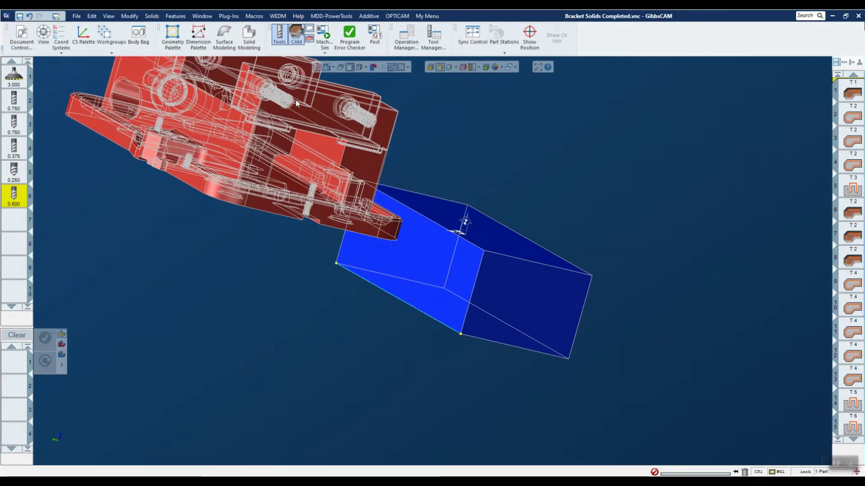
- Split the extracted edge line at parameter 0.5 with GeoEdit Split and turn the edge display back off
left_click(229, 16)
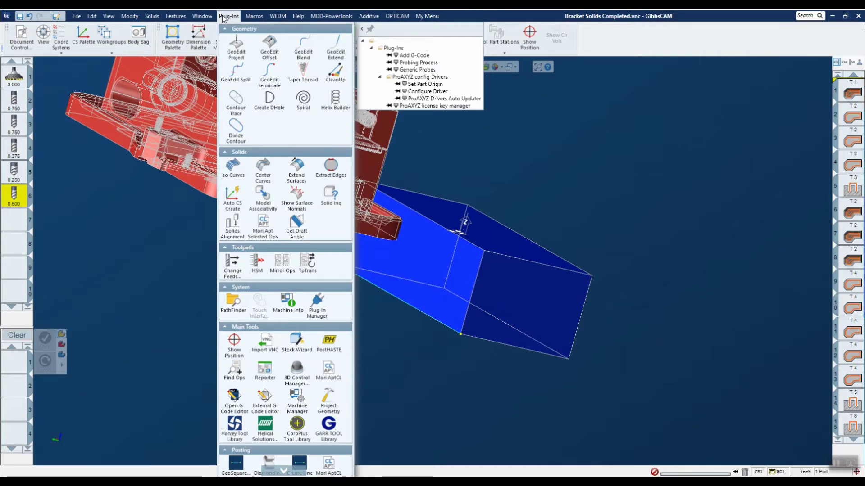
left_click(237, 74)
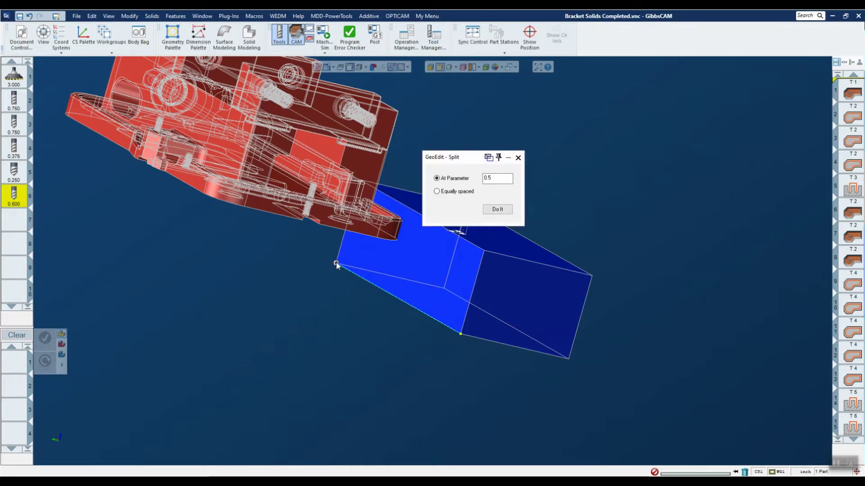
left_click(359, 275)
left_click(497, 210)
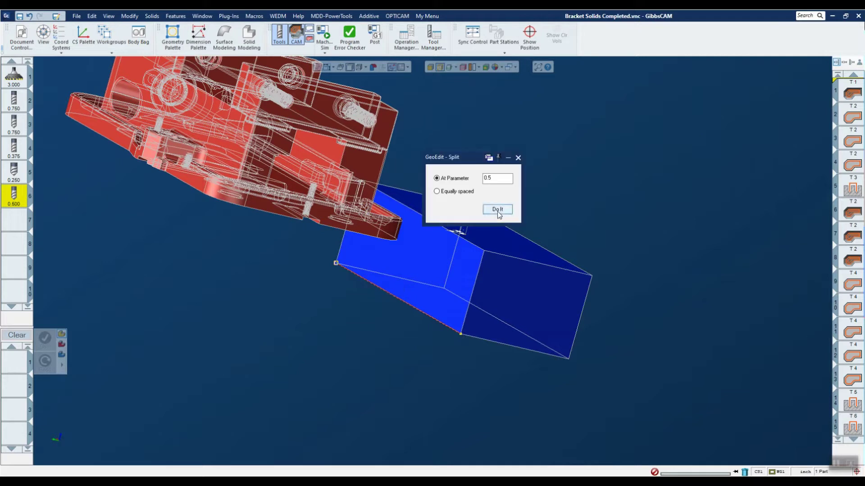
left_click(519, 158)
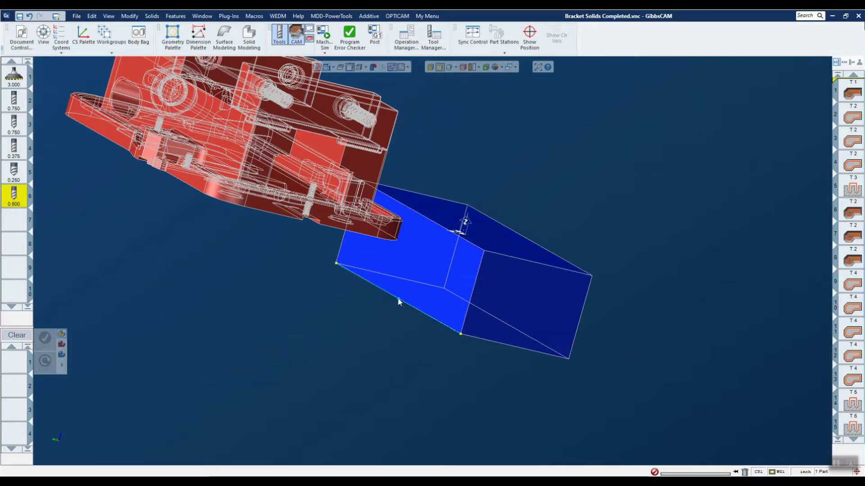
left_click(440, 67)
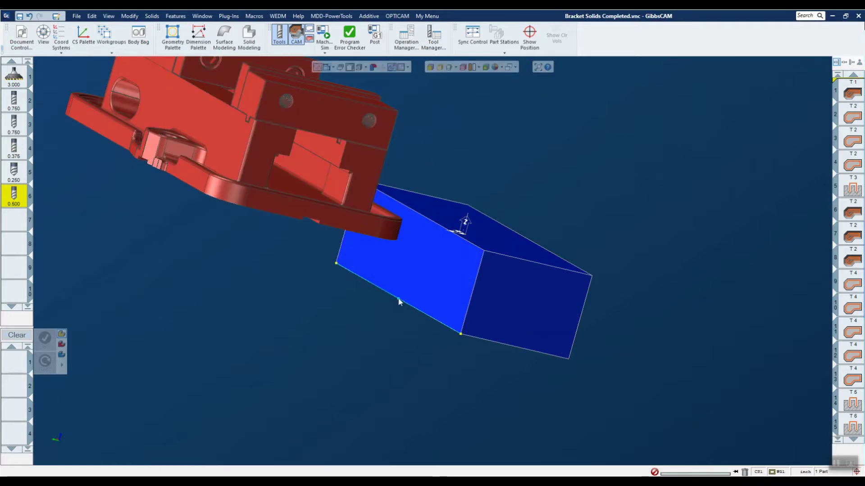
middle_click_drag(398, 302, 438, 280)
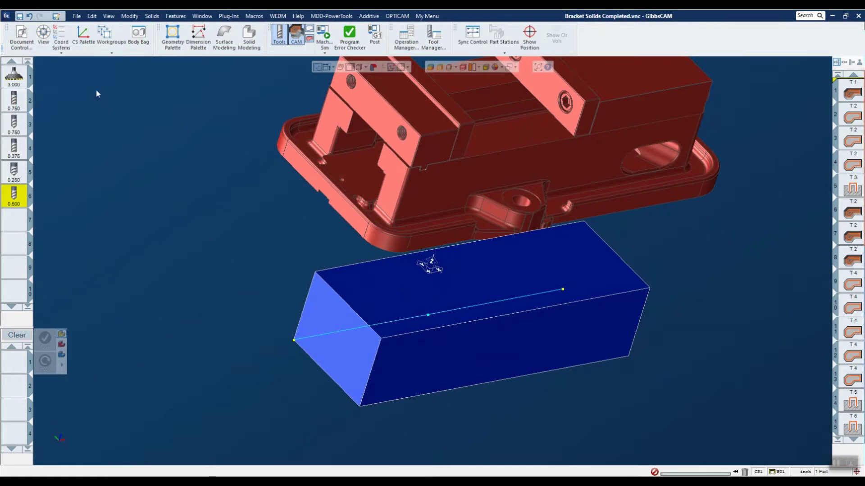
- Show the coordinate system list and alignment tools and create a new user coordinate system
left_click(60, 40)
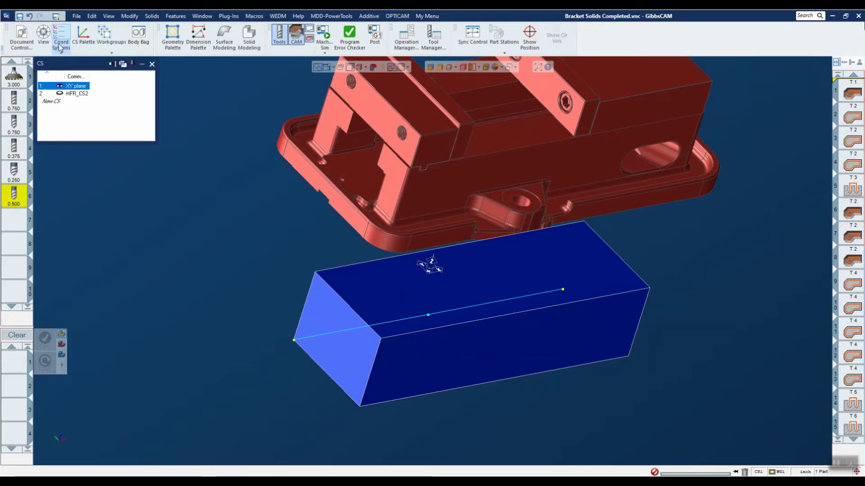
left_click(83, 36)
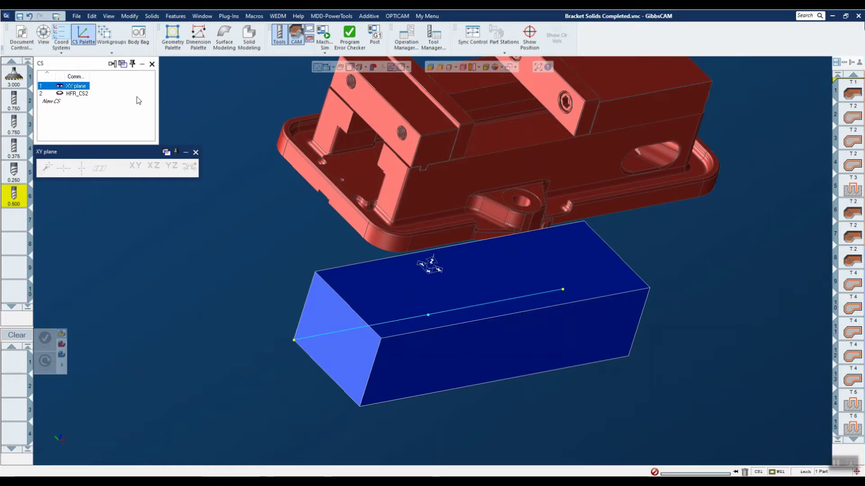
left_click(56, 101)
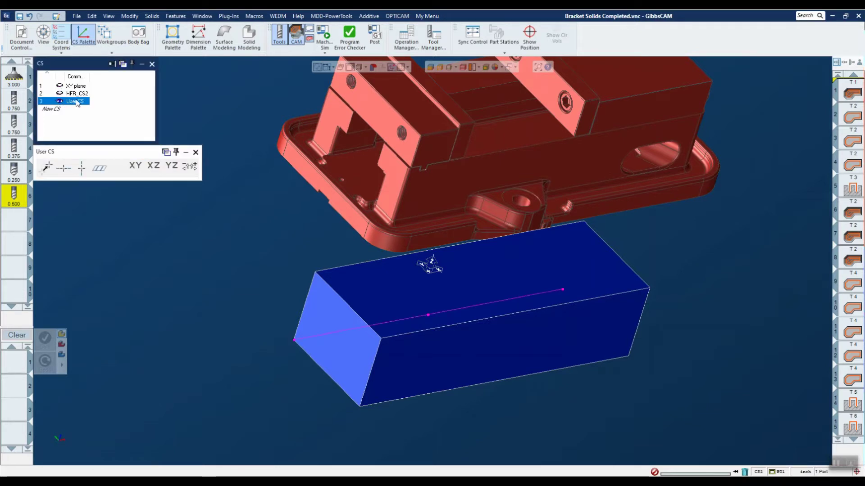
- Rename the new user coordinate system, number 3 in the coordinate system list, to To
left_click(77, 101)
type("To")
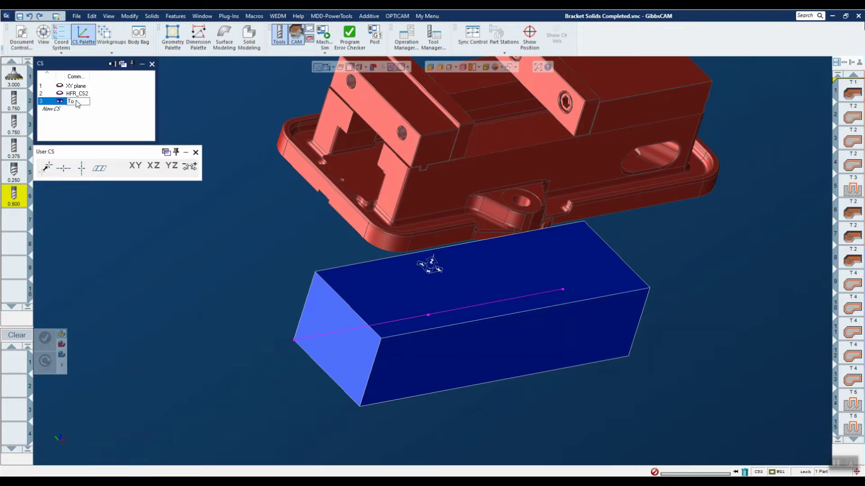
key("Return")
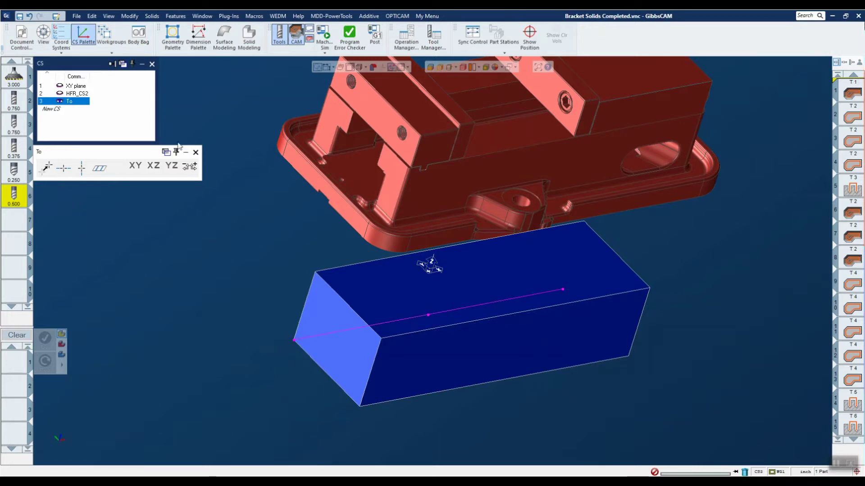
- Move the origin of coordinate system To to the midpoint of the split edge line on the stock block and close the alignment tools
left_click(428, 315)
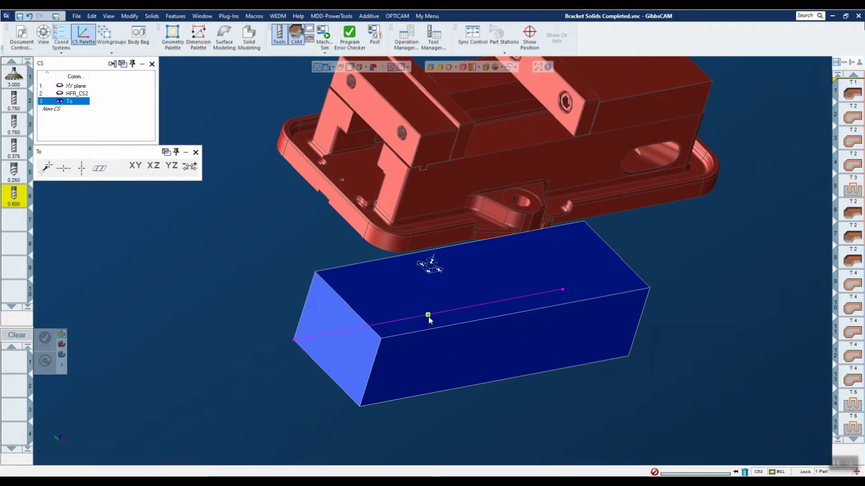
left_click(48, 169)
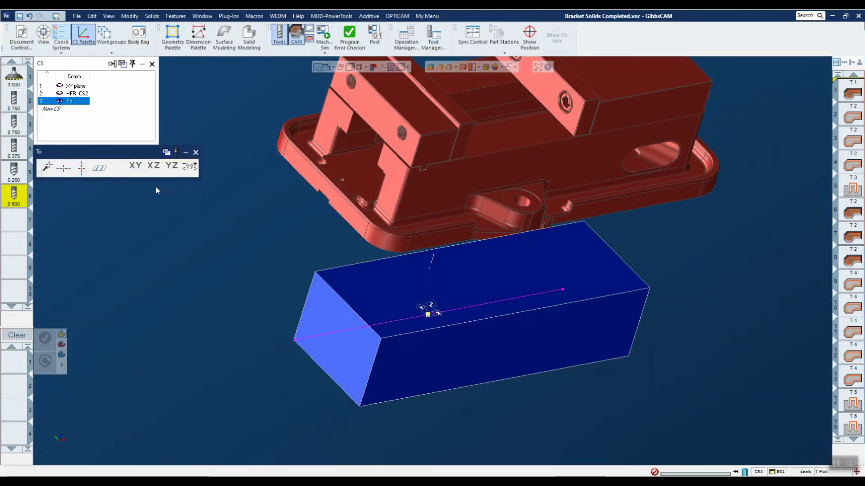
left_click(195, 152)
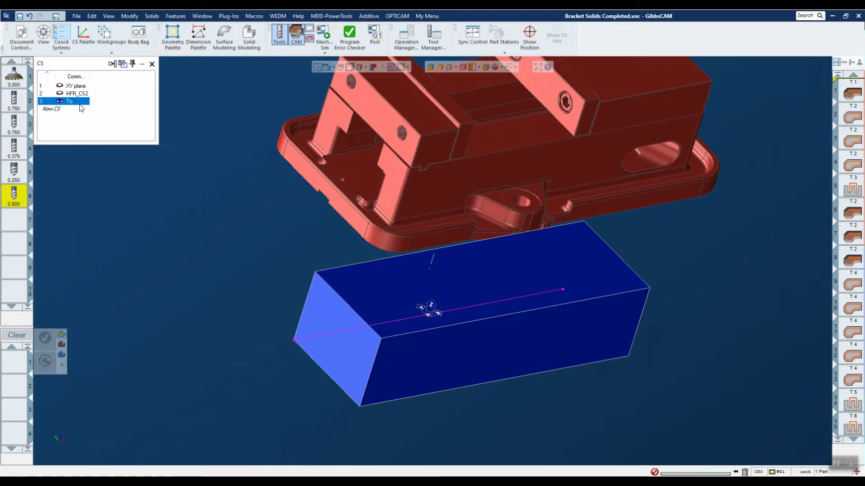
middle_click_drag(316, 319, 474, 300)
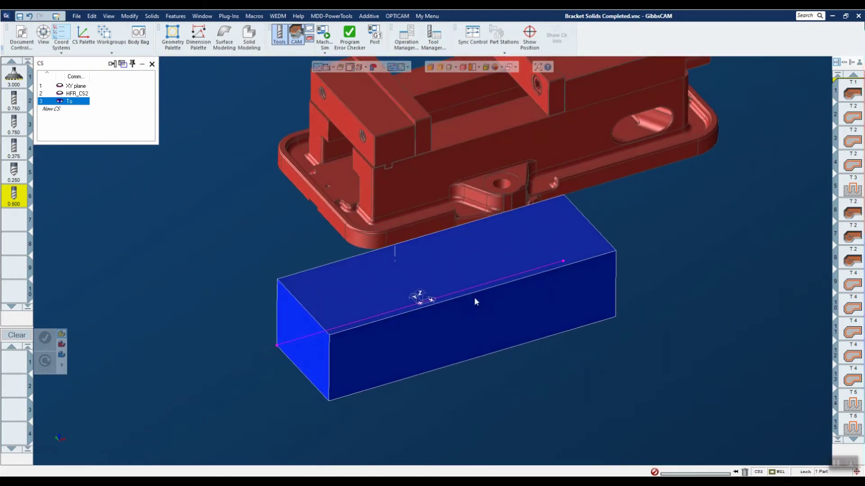
middle_click_drag(551, 271, 555, 261)
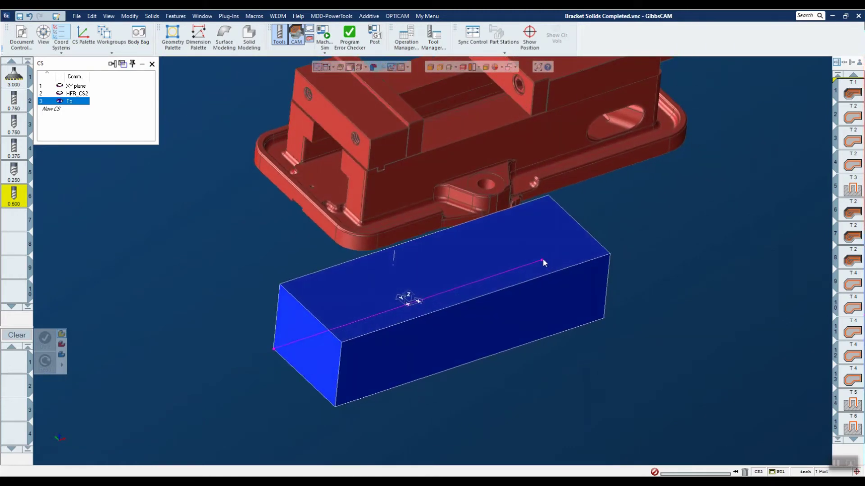
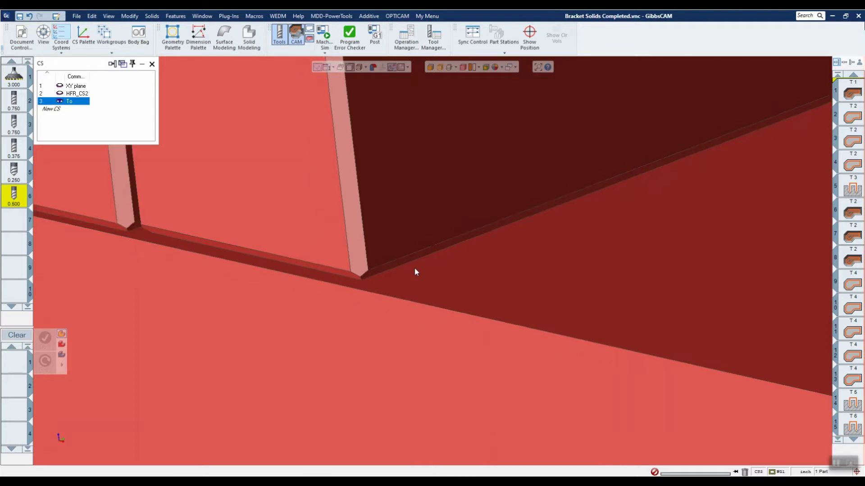
scroll(420, 266, "down", 3)
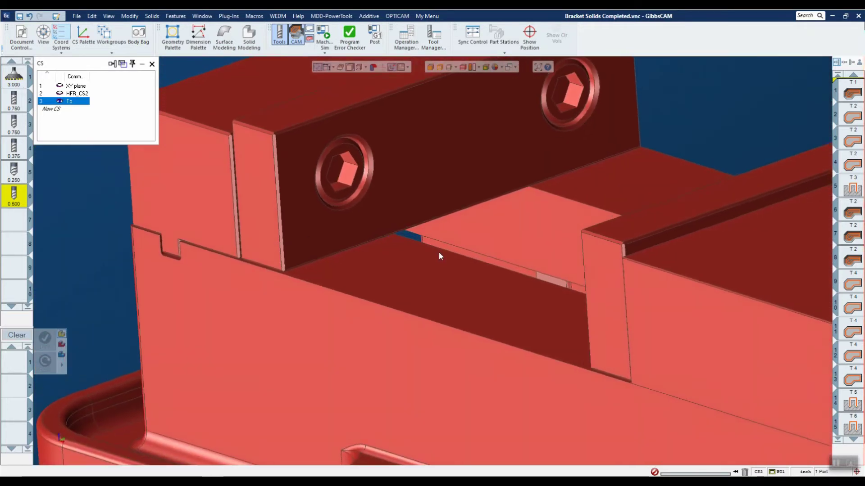
- Show the solid edges, extract the lower edge of the vise's fixed jaw face as geometry, and hide the edges again
scroll(372, 247, "up", 6)
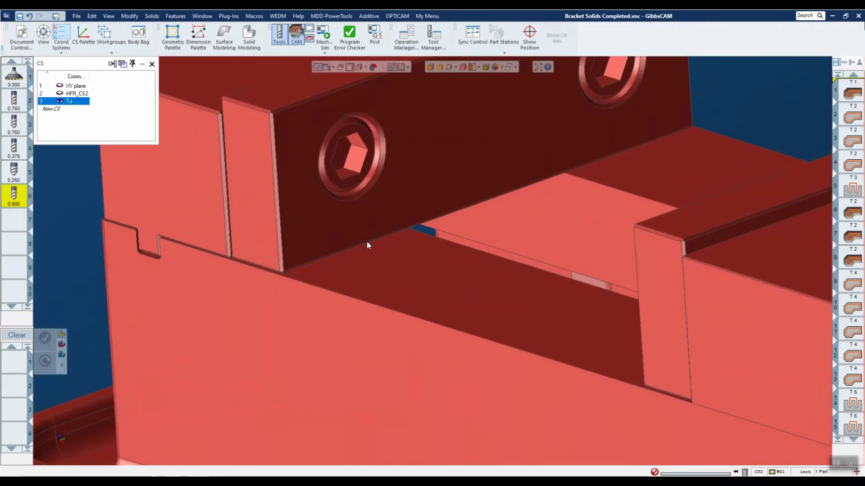
scroll(325, 233, "up", 2)
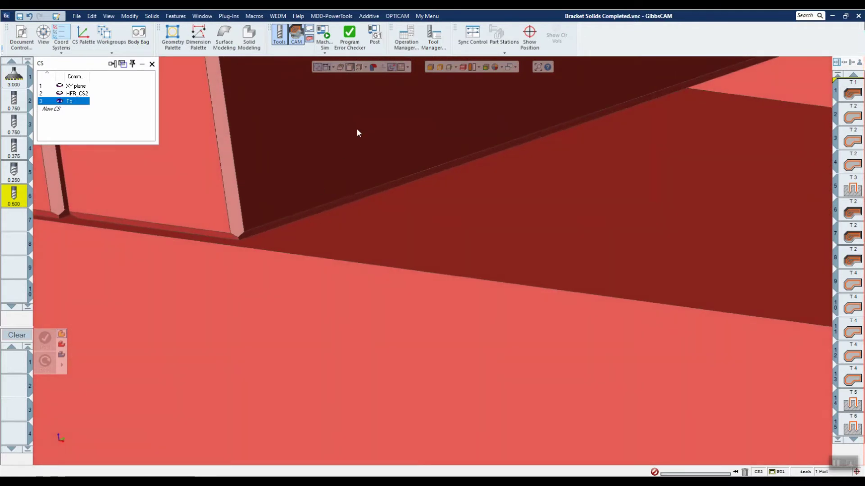
left_click(440, 67)
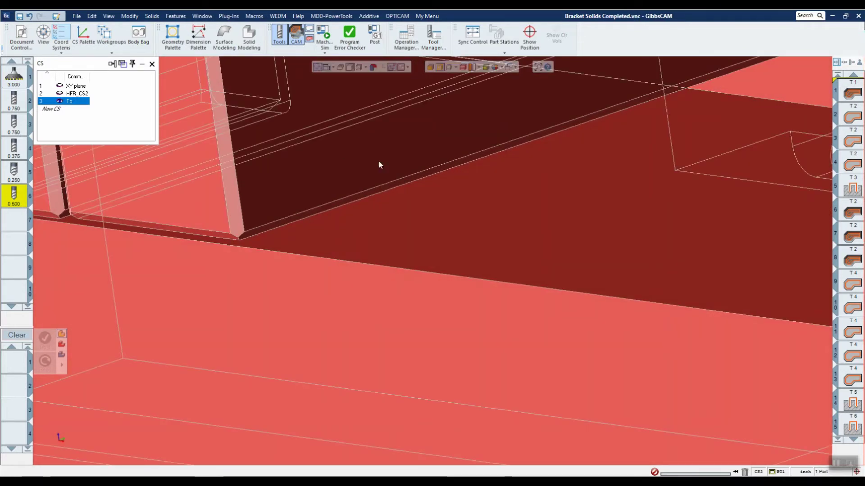
left_click(358, 198)
right_click(359, 198)
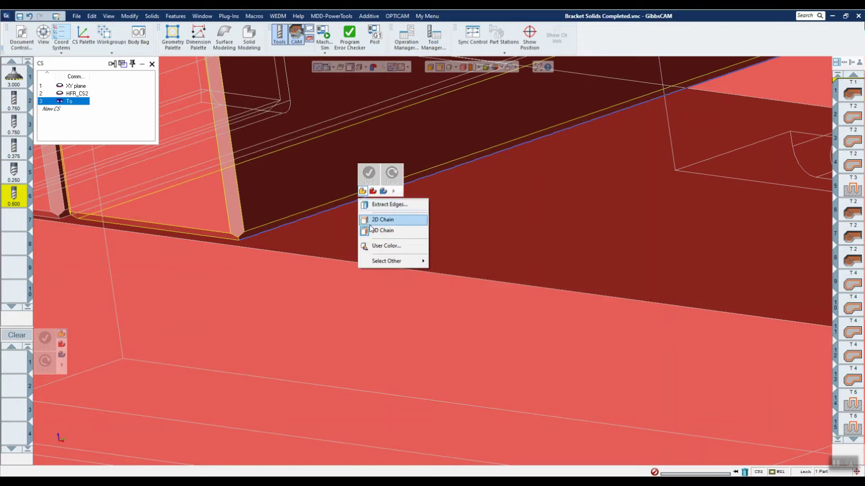
left_click(383, 205)
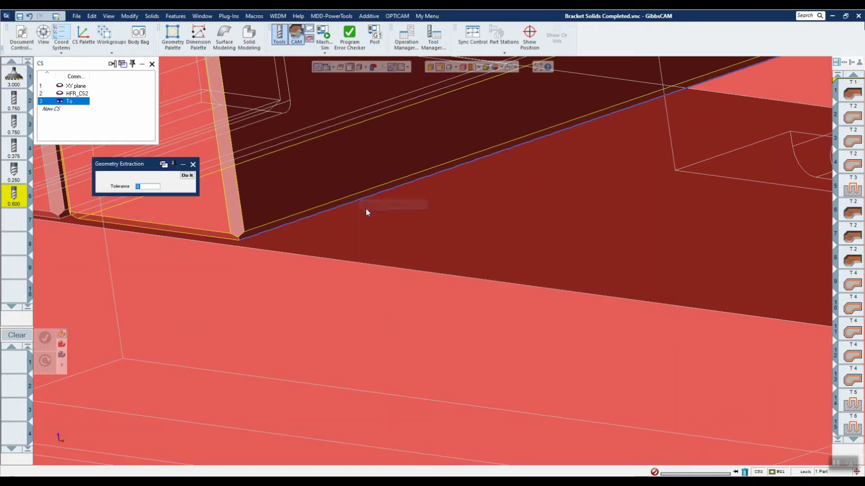
left_click(188, 176)
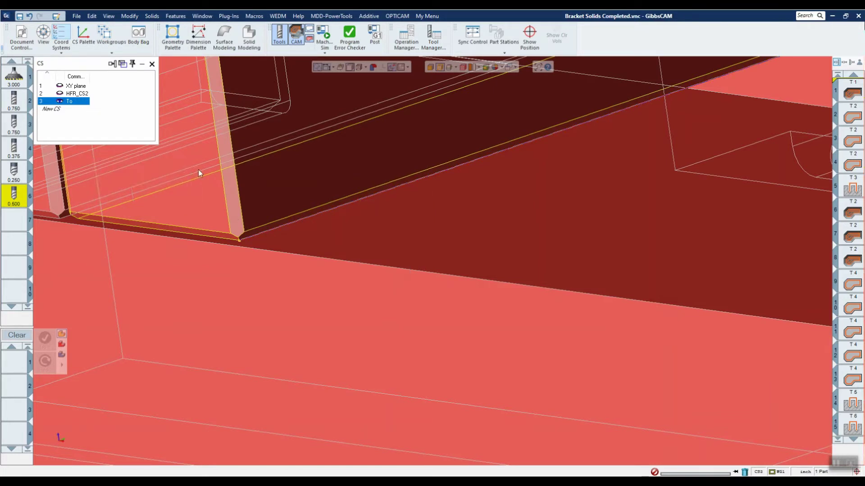
left_click(439, 68)
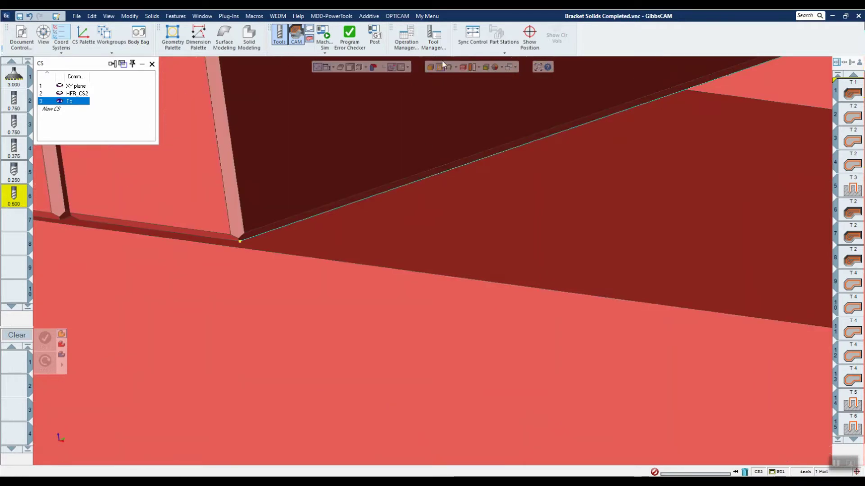
- Split the extracted jaw edge line at parameter 0.5 with GeoEdit Split
scroll(440, 75, "down", 6)
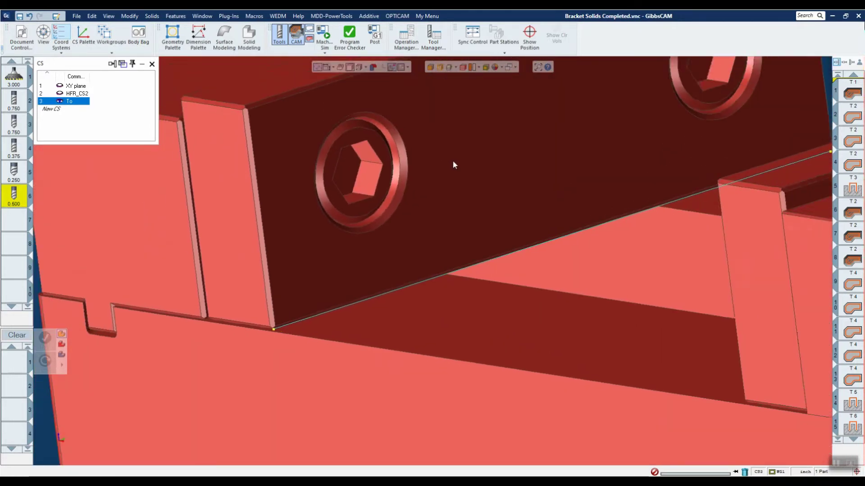
scroll(454, 165, "down", 3)
left_click(228, 16)
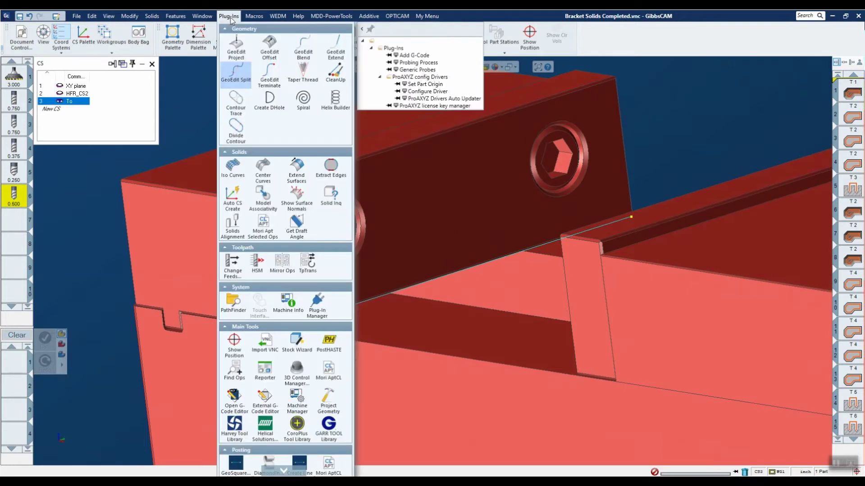
left_click(232, 74)
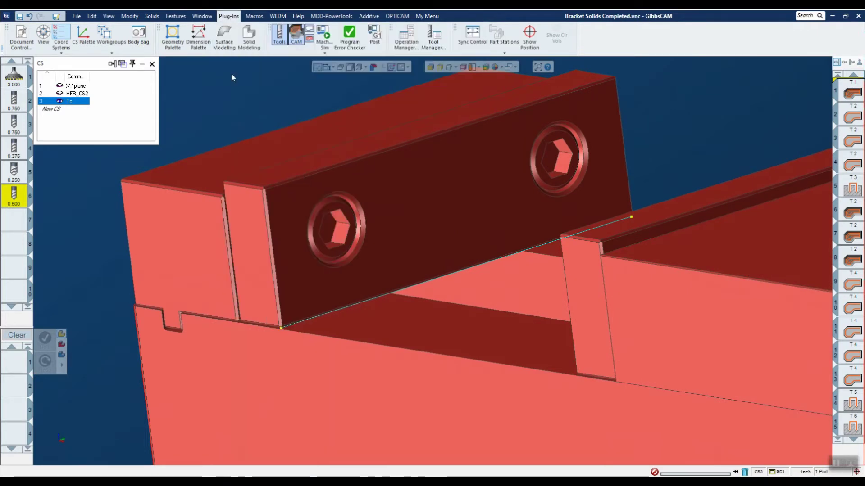
left_click(280, 328)
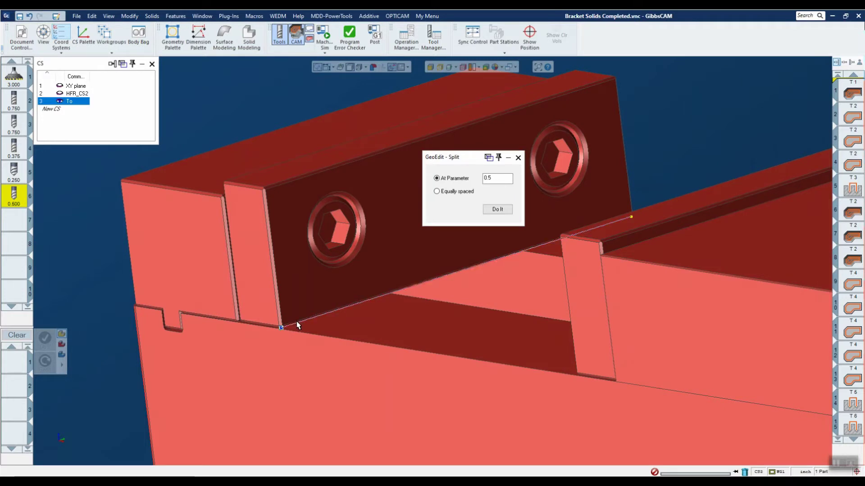
left_click(498, 209)
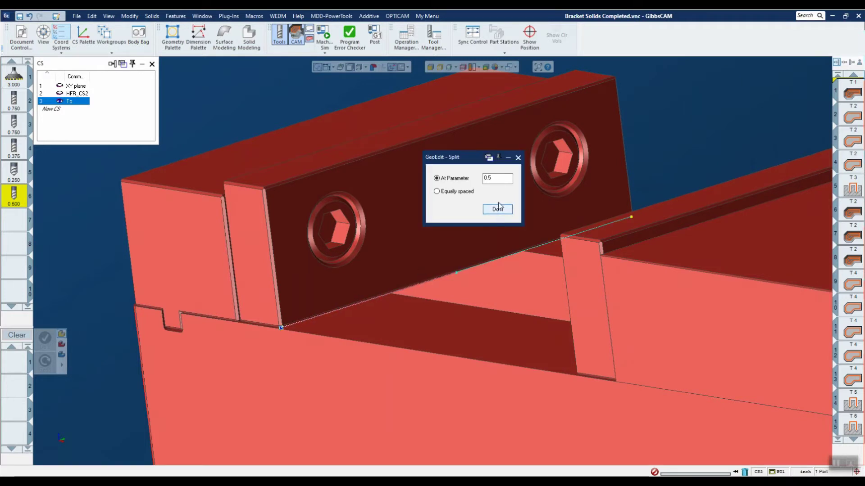
left_click(517, 157)
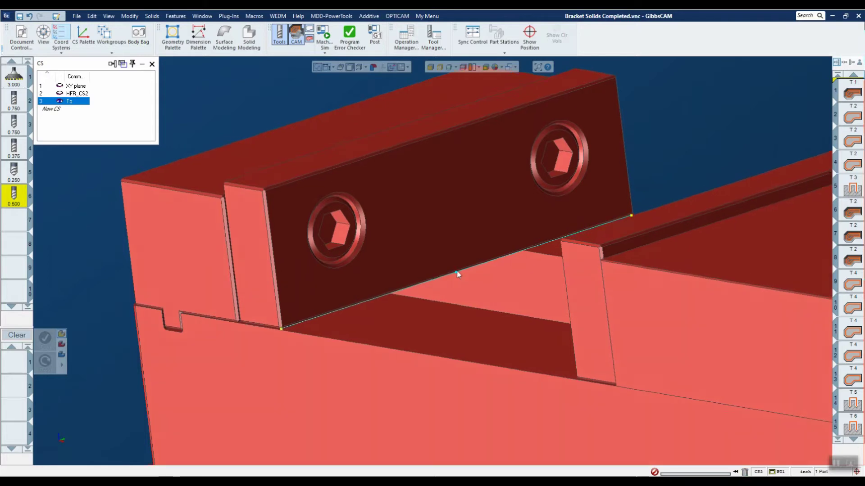
- Create a new user coordinate system, number 4 in the list, and rename it From
scroll(456, 275, "down", 8)
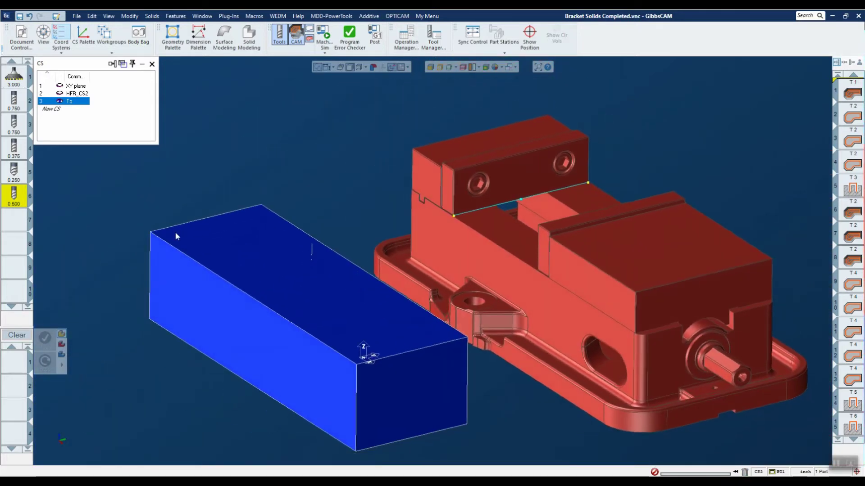
scroll(176, 235, "up", 5)
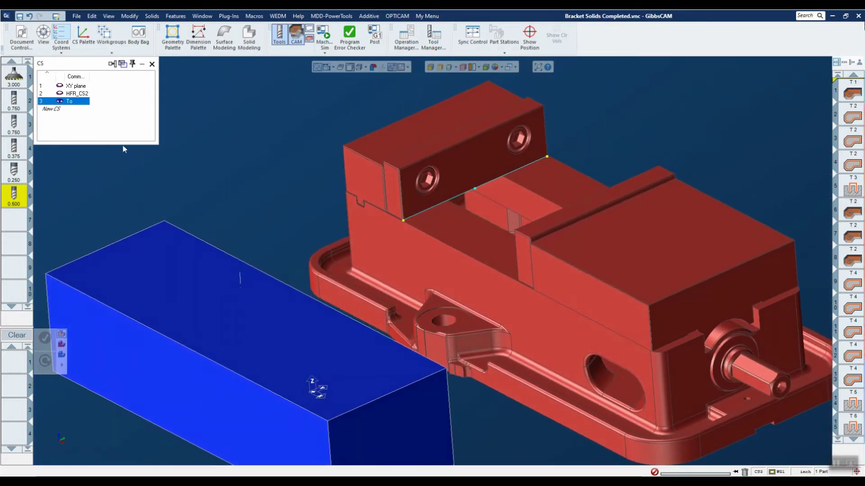
left_click(58, 110)
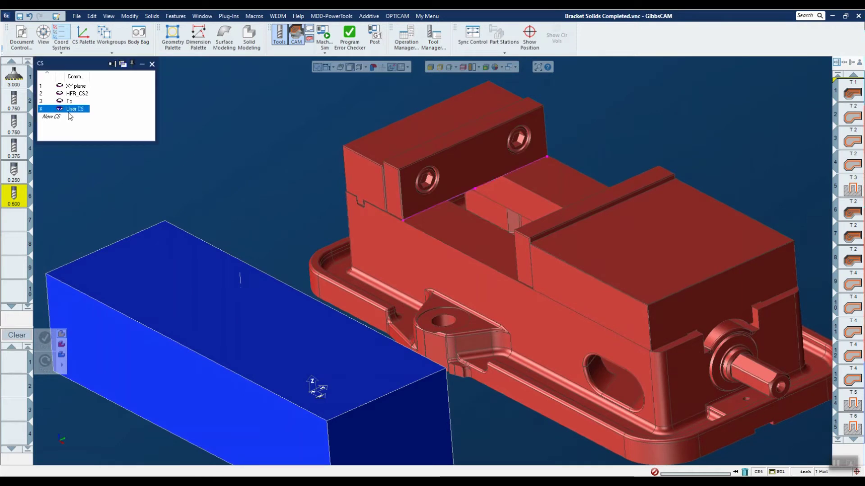
left_click(72, 110)
type("Fin")
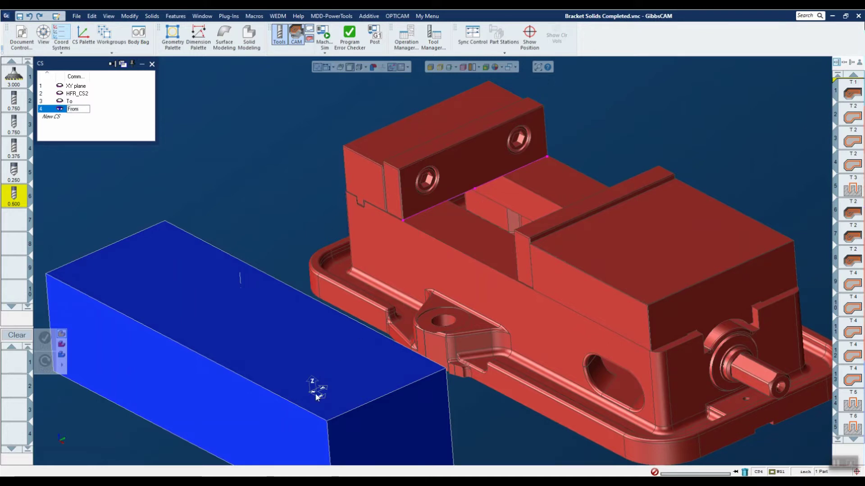
key("Return")
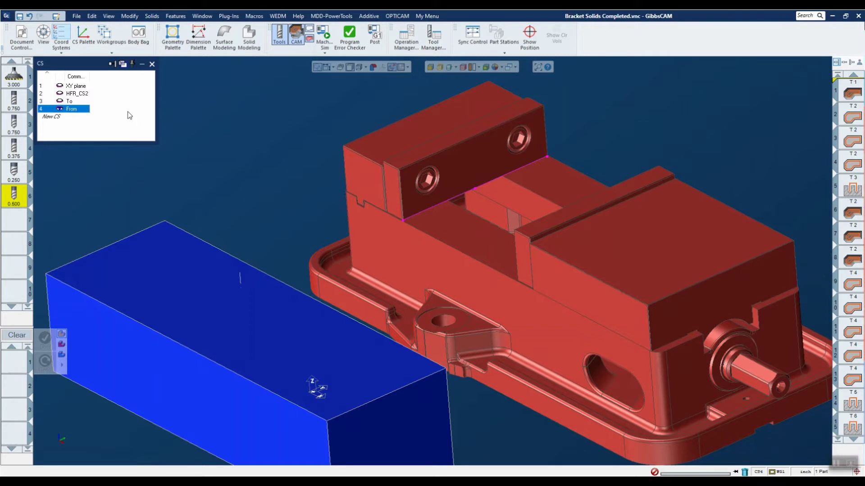
- Move the origin of coordinate system From to the midpoint of the split line on the vise jaw
left_click(83, 34)
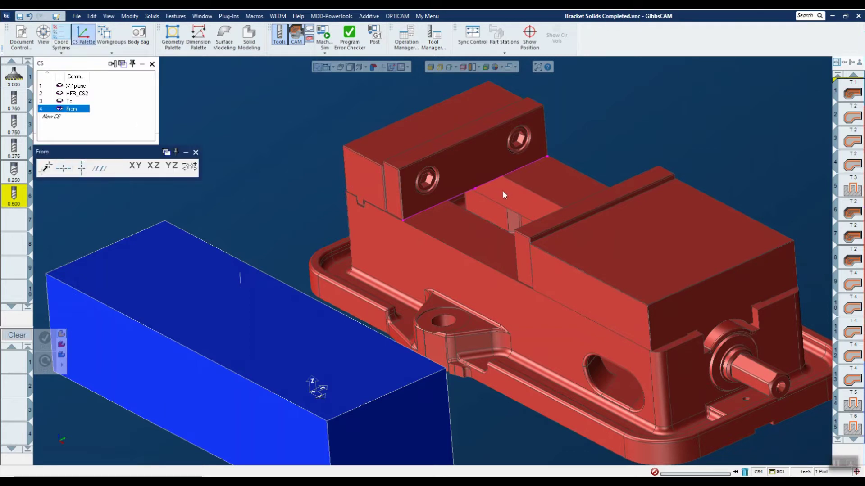
left_click(475, 192)
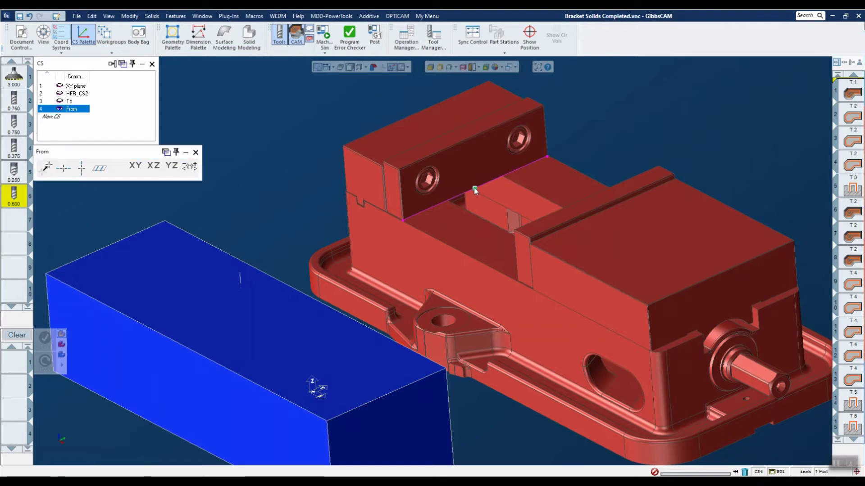
left_click(48, 168)
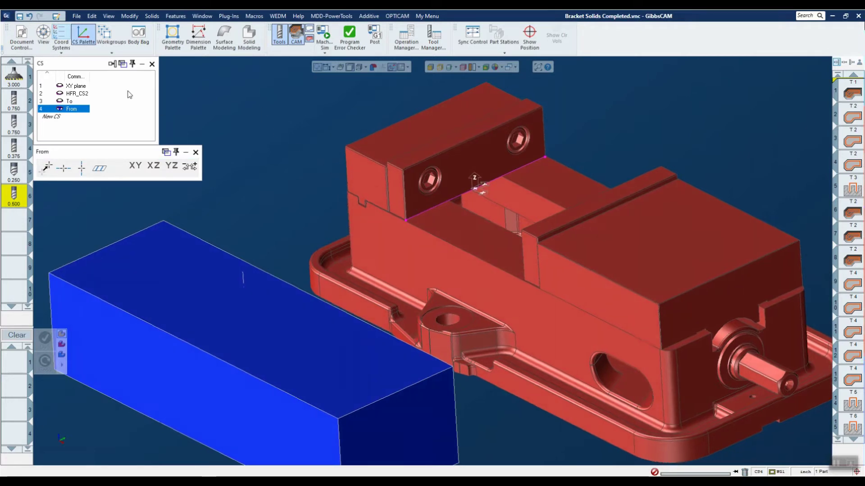
- Compare the axes of coordinate systems To and From, and rotate From with Align H Axis by an HV angle of 90
left_click(69, 101)
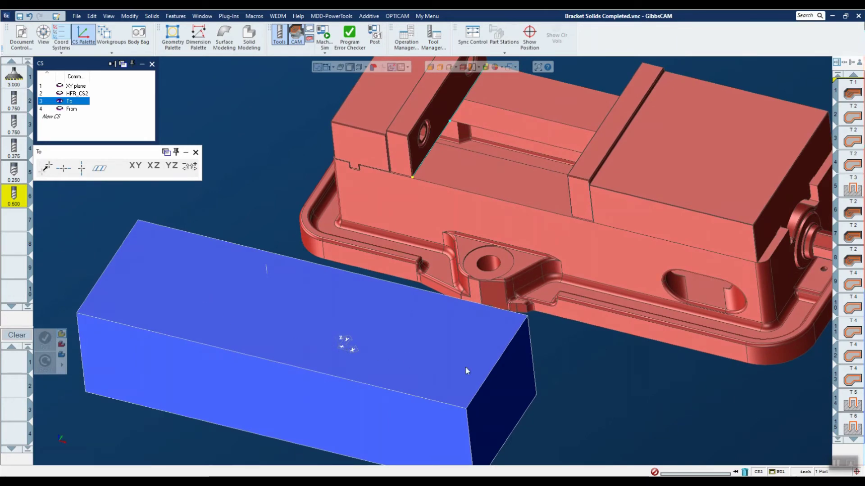
middle_click_drag(443, 357, 258, 169)
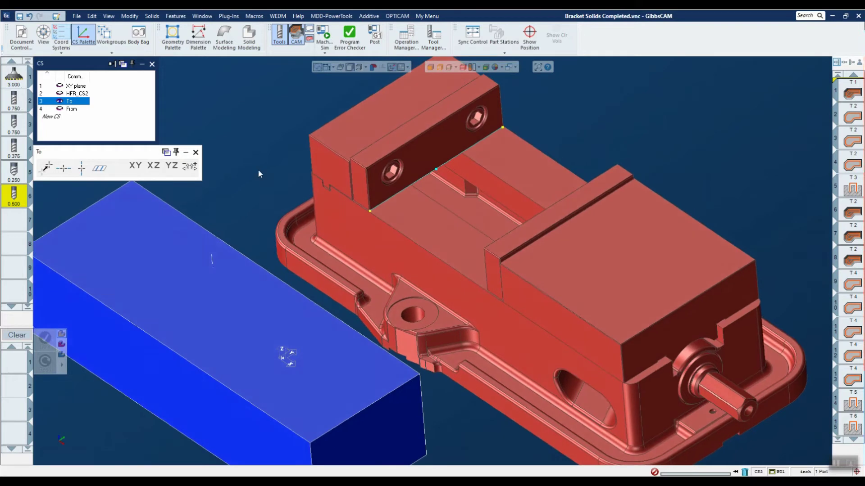
left_click(77, 110)
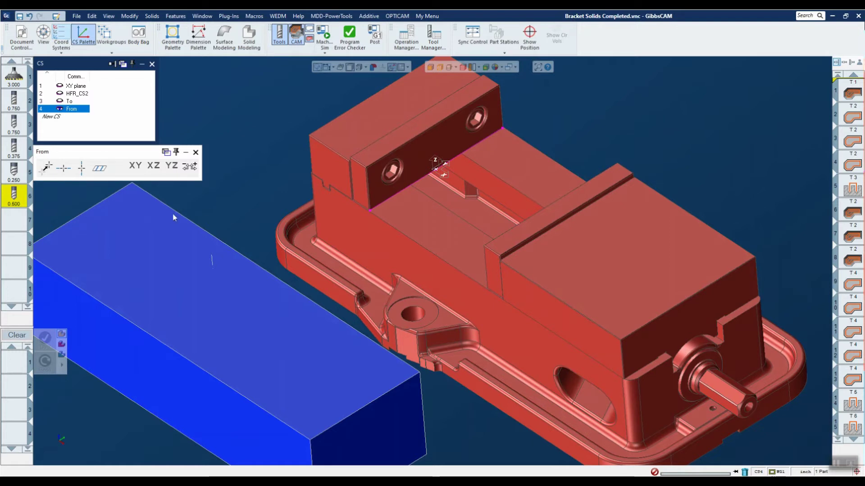
left_click(66, 171)
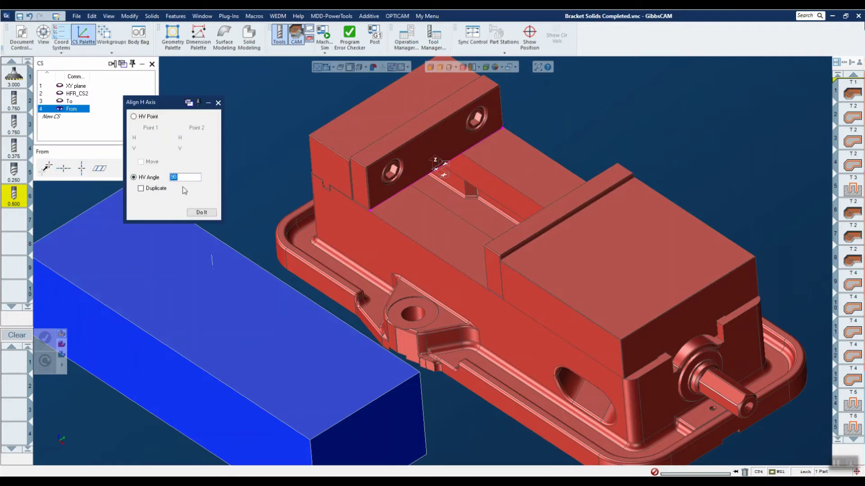
left_click(209, 214)
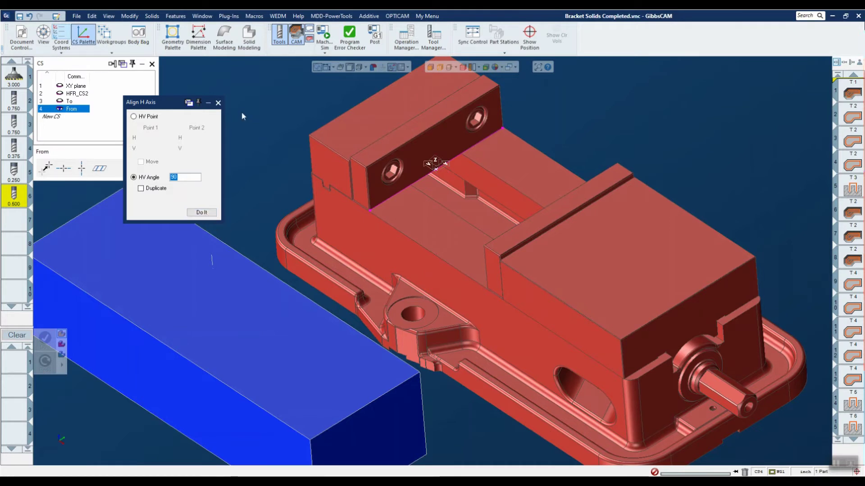
left_click(218, 103)
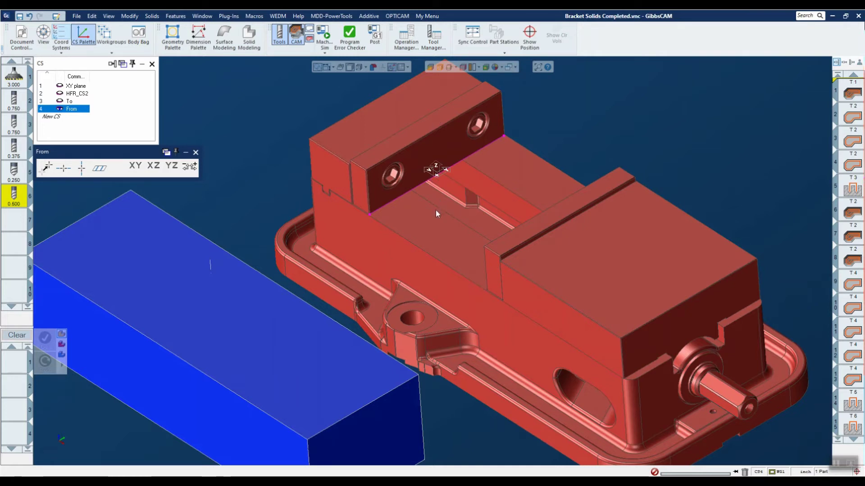
- Delete the split line and its points from the vise jaw and close the coordinate system alignment tools
scroll(402, 232, "down", 2)
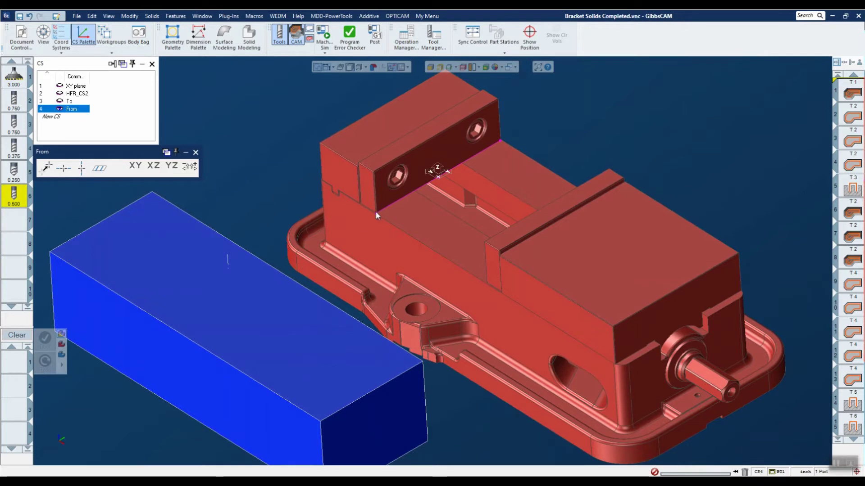
scroll(376, 215, "up", 3)
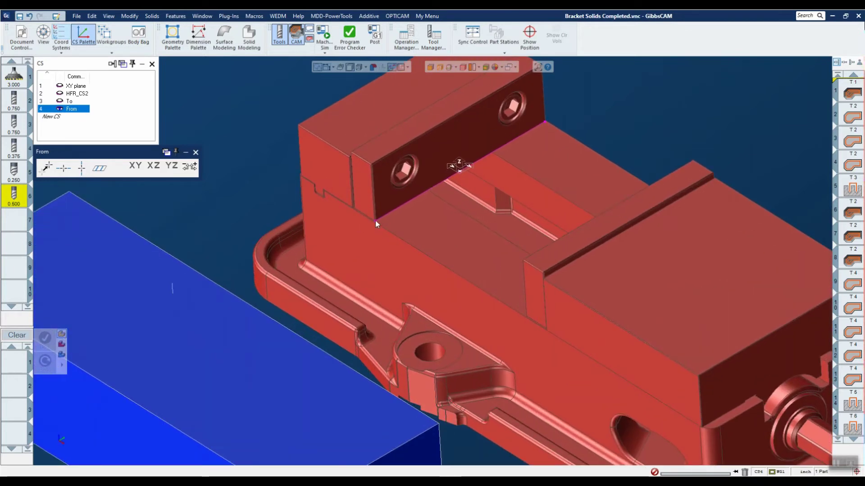
left_click(374, 220)
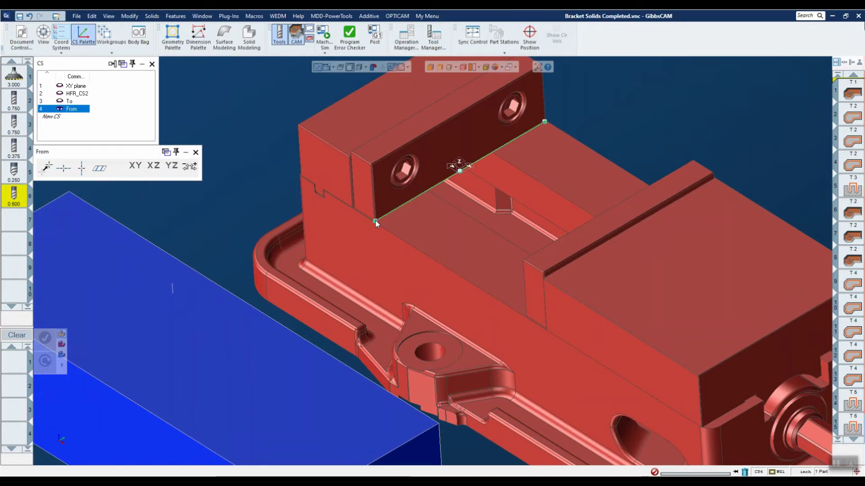
left_click(375, 220)
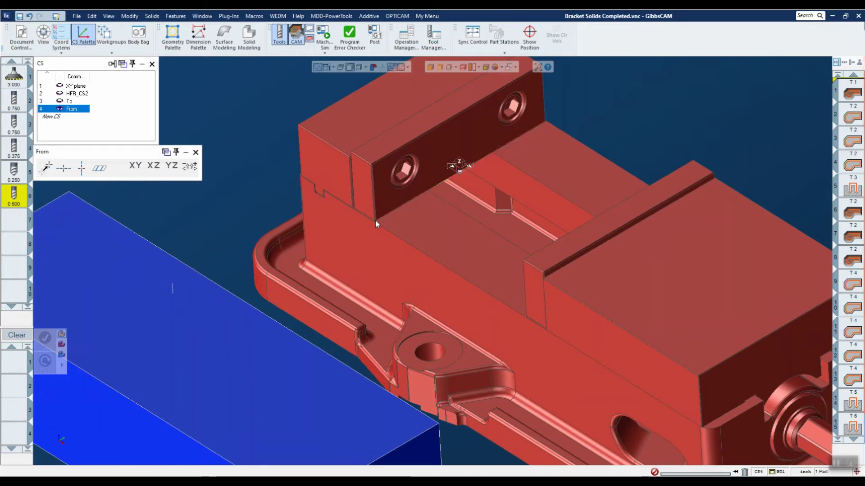
left_click(195, 152)
scroll(512, 204, "up", 2)
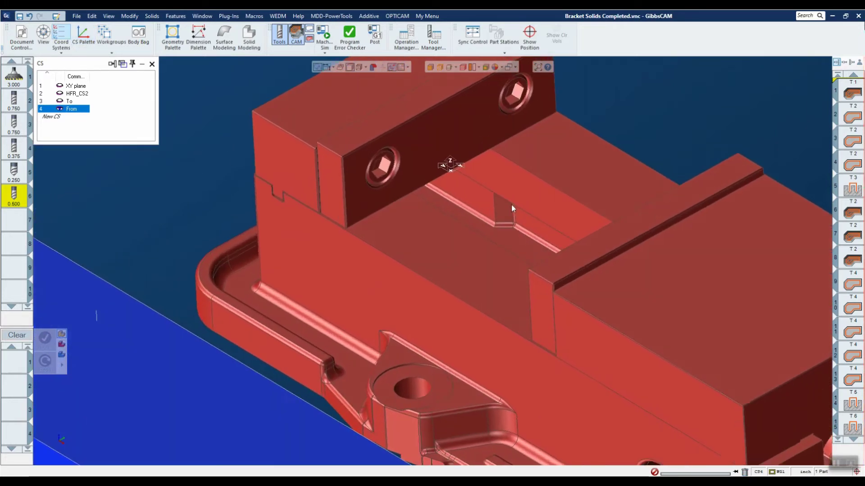
scroll(512, 204, "up", 4)
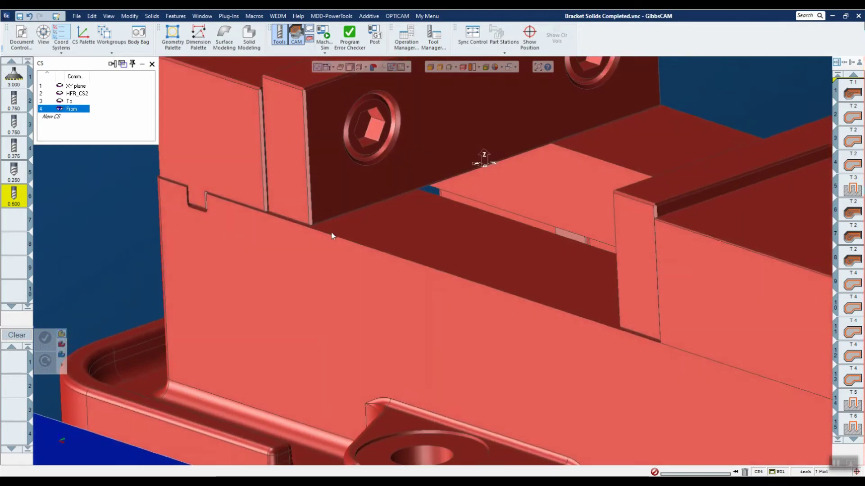
scroll(490, 176, "down", 5)
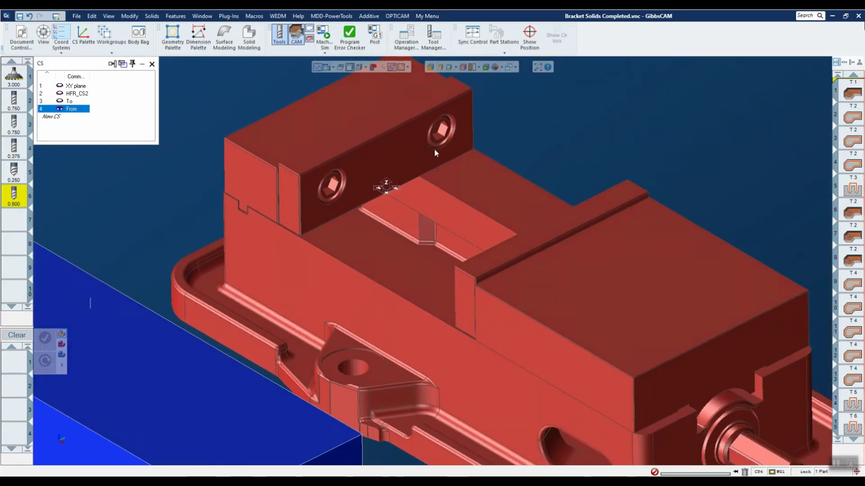
- Use Show Position on the front face of the vise's fixed jaw to read the V distance from coordinate system From
scroll(435, 150, "down", 2)
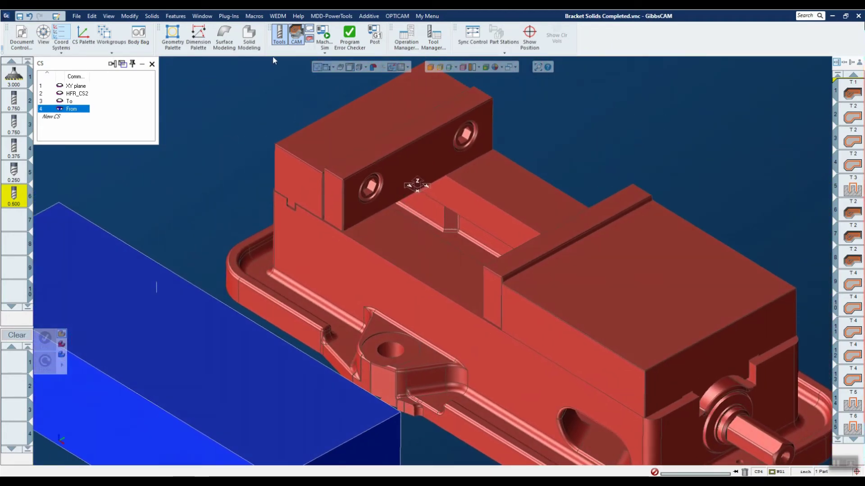
left_click(231, 16)
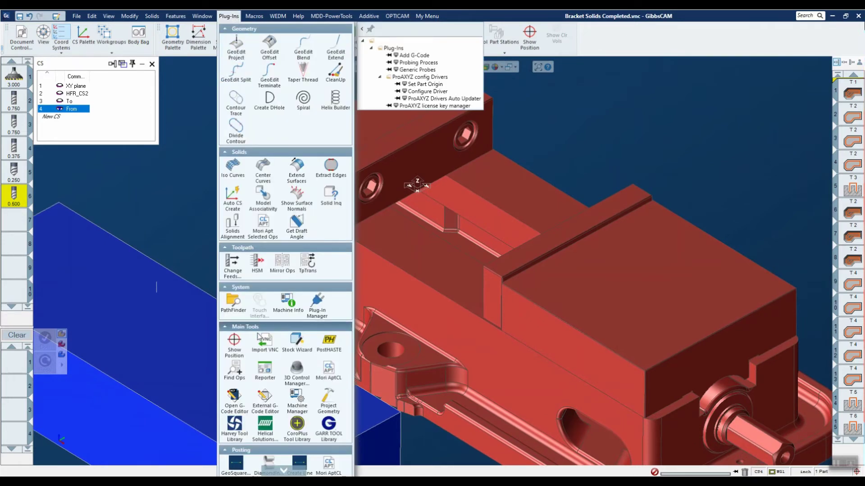
left_click(234, 345)
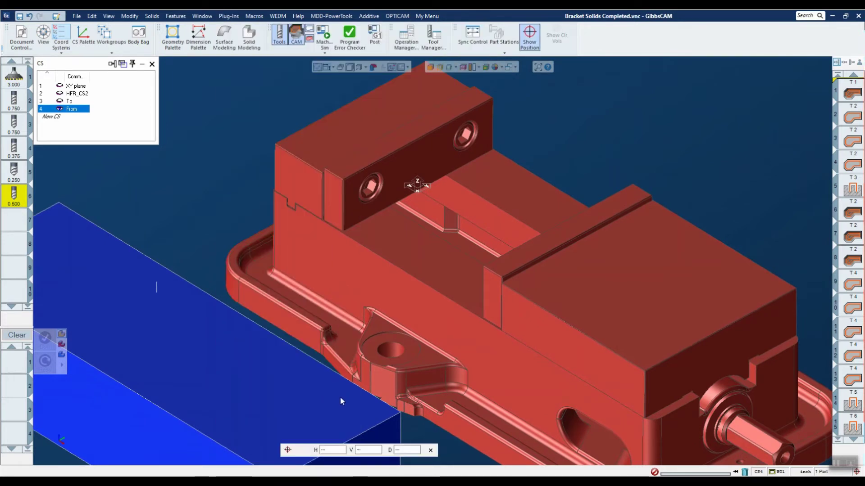
middle_click_drag(446, 83, 439, 75)
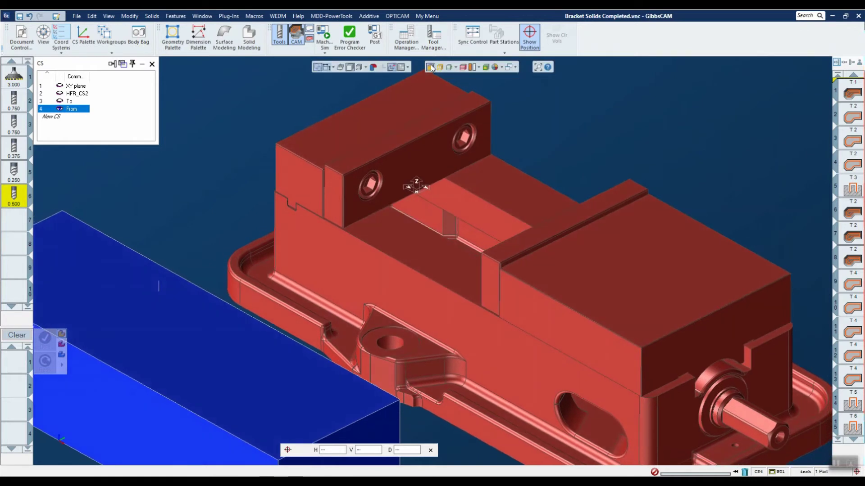
left_click(420, 155)
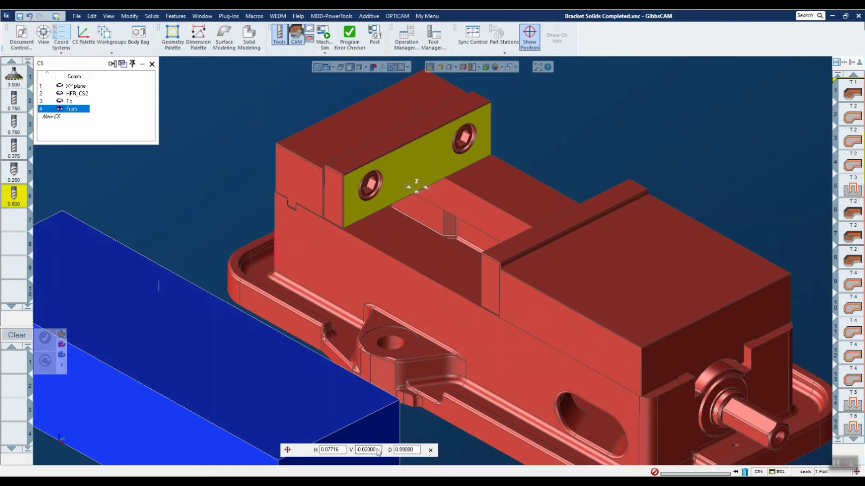
double_click(360, 450)
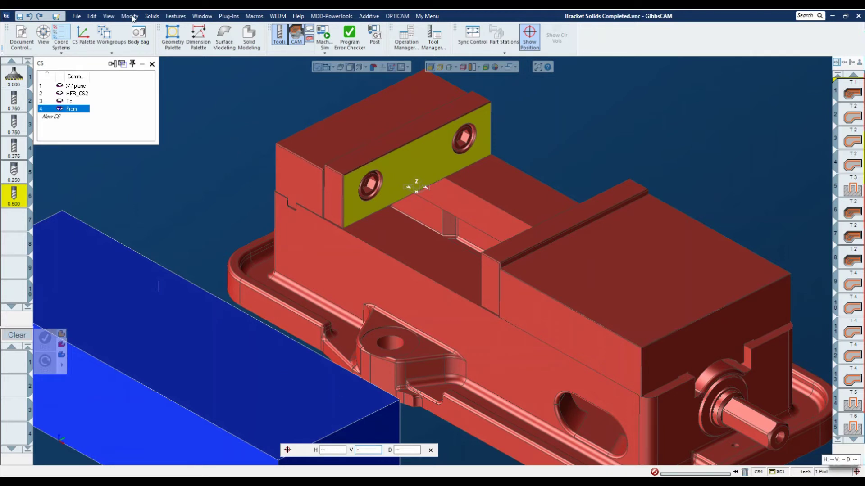
left_click(274, 76)
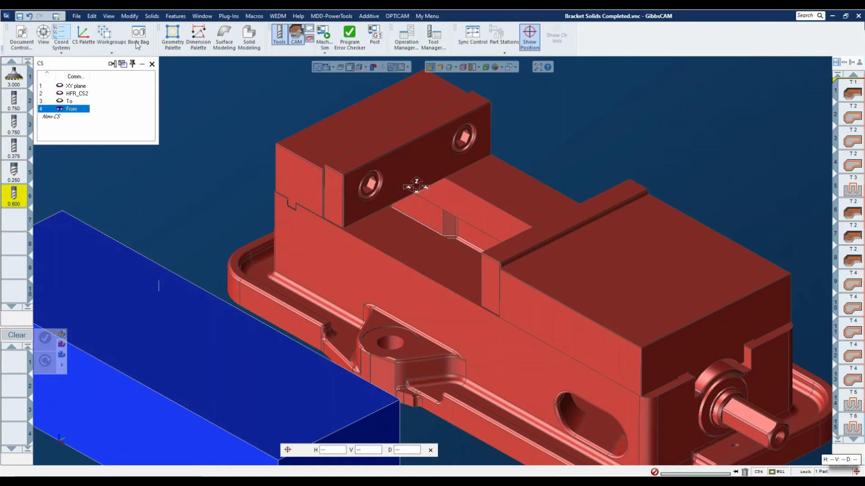
- Shift the origin of coordinate system From by V -0.02 in HVD mode and close the coordinate system tools
left_click(83, 35)
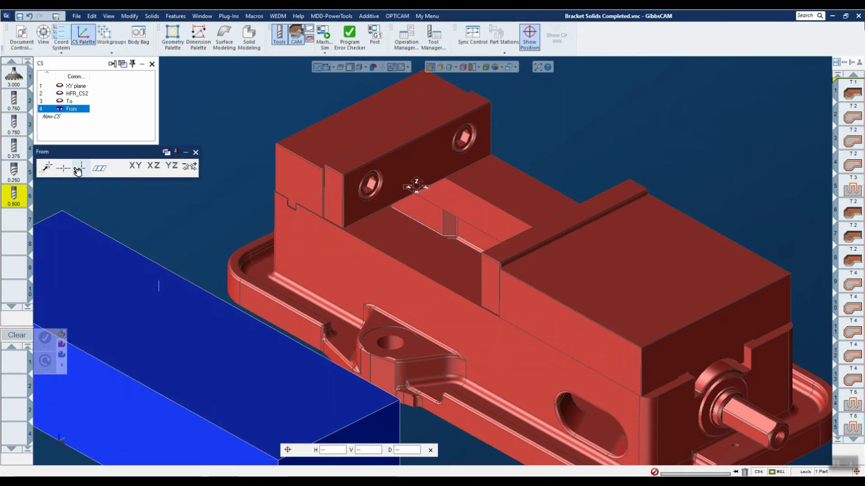
left_click(48, 169)
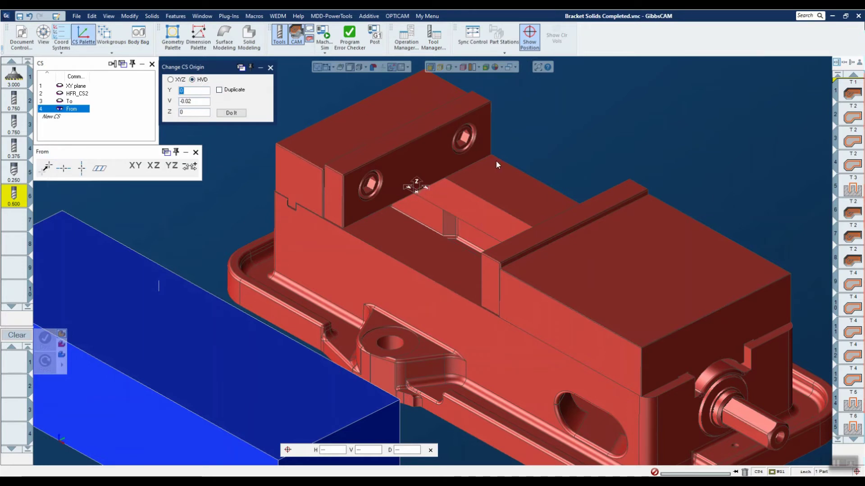
left_click(199, 102)
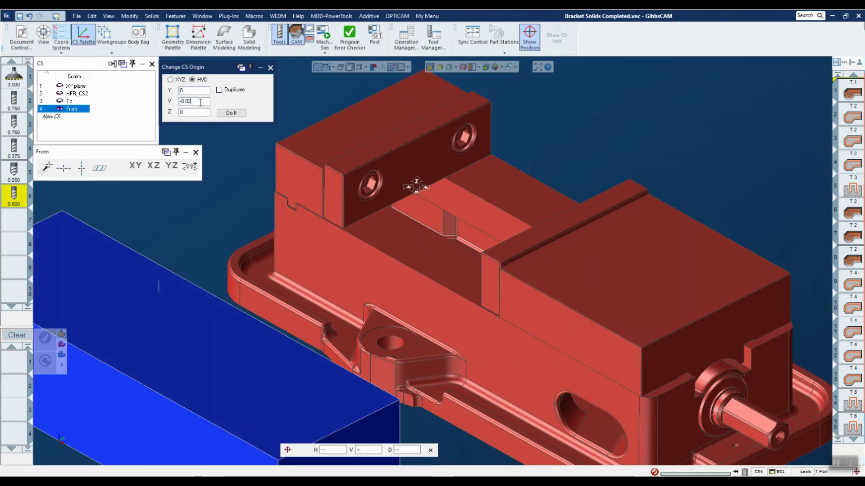
left_click(231, 113)
left_click(270, 68)
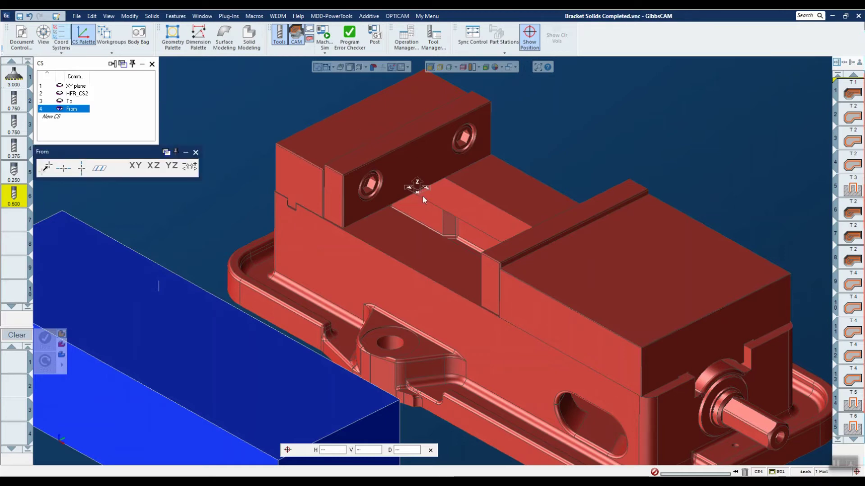
left_click(196, 153)
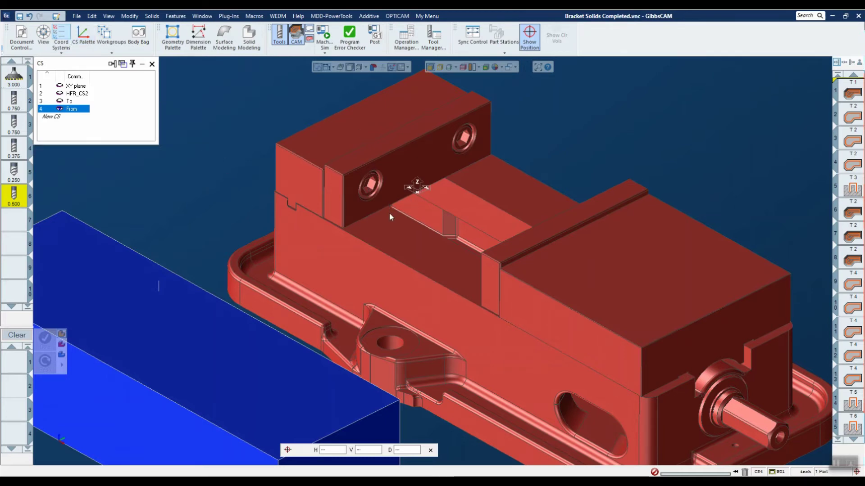
- Inspect the shifted From origin at the jaw, and put the blue stock cube into the Body Bag
left_click_drag(390, 213, 450, 157)
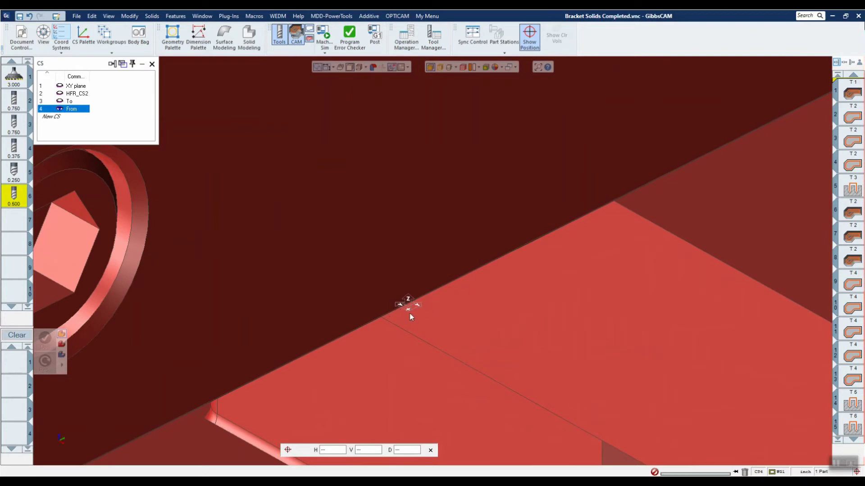
scroll(431, 312, "down", 5)
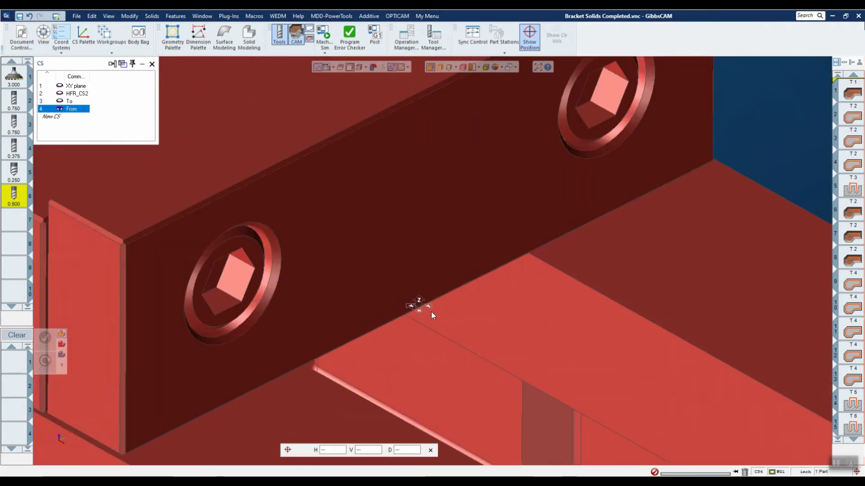
scroll(446, 333, "down", 3)
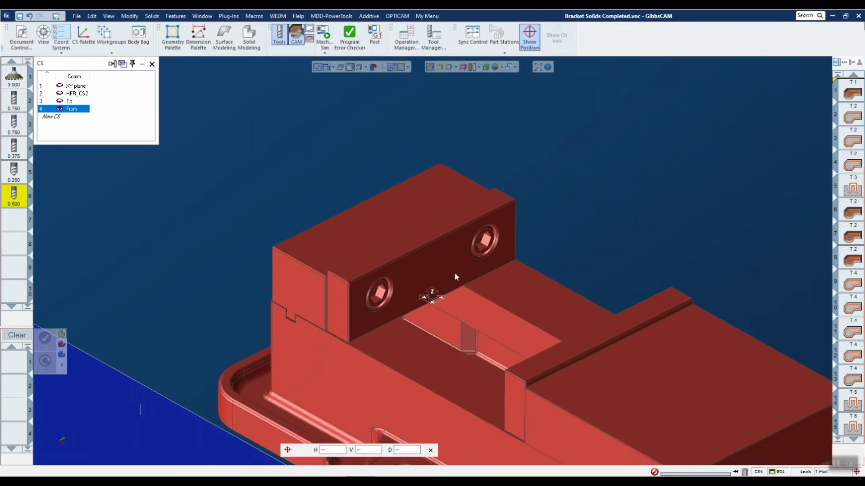
scroll(480, 303, "down", 3)
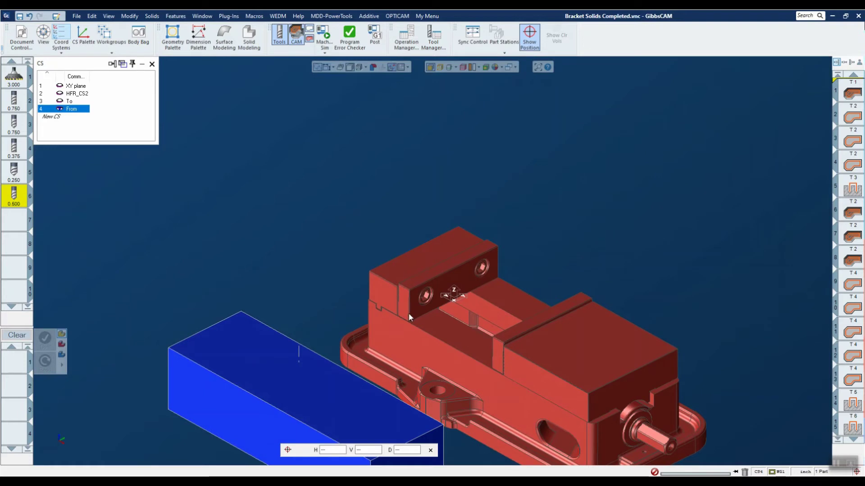
middle_click_drag(417, 328, 422, 192)
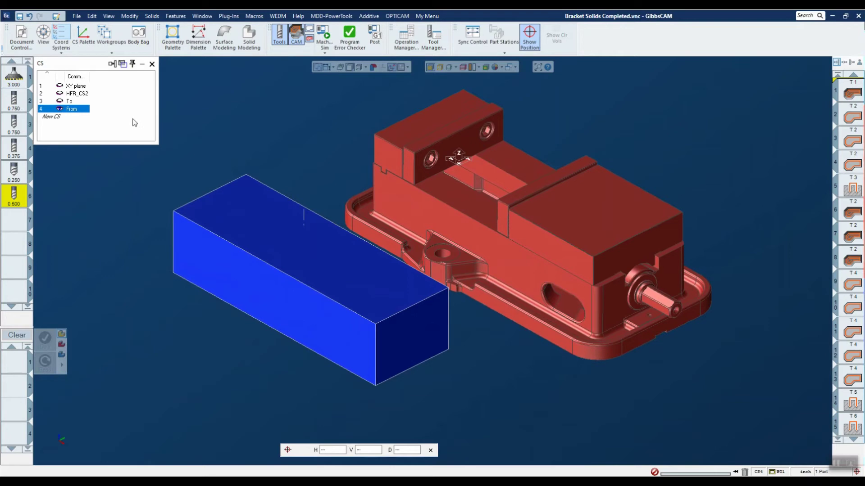
middle_click_drag(352, 270, 311, 270)
middle_click_drag(372, 297, 363, 283)
double_click(293, 184)
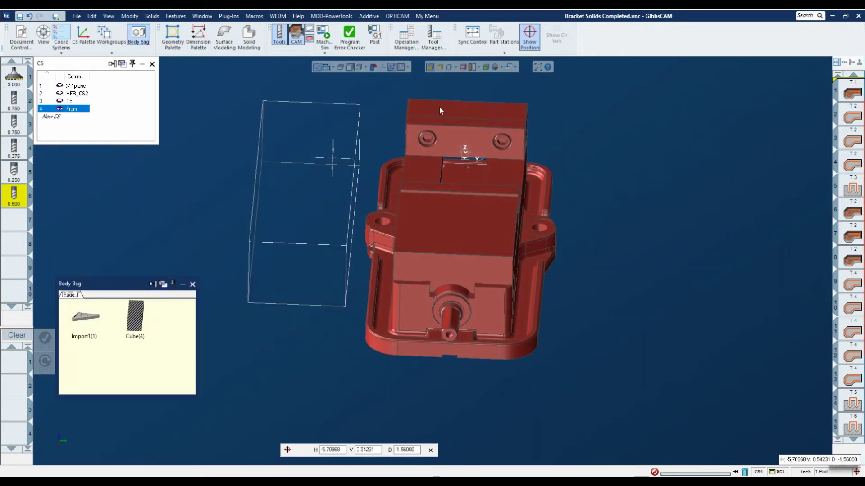
- Select all vise bodies and assign them to coordinate system From with Change CS (XYZ)
middle_click_drag(315, 238, 331, 292)
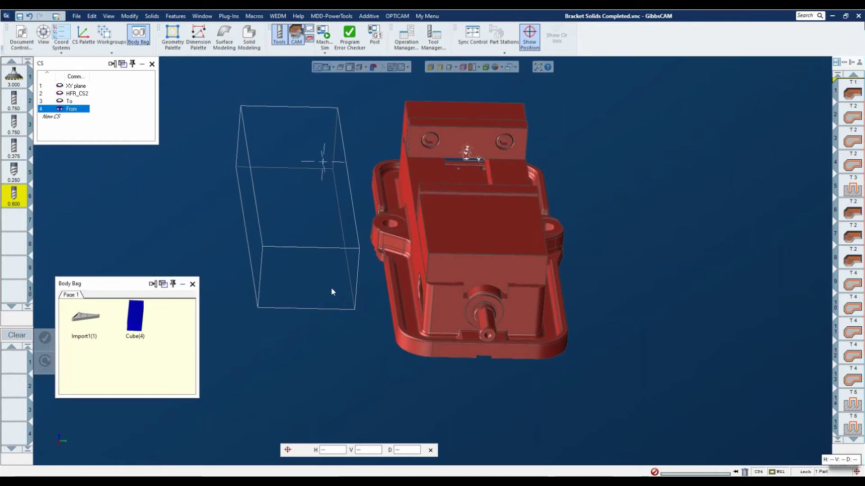
middle_click_drag(289, 355, 354, 380)
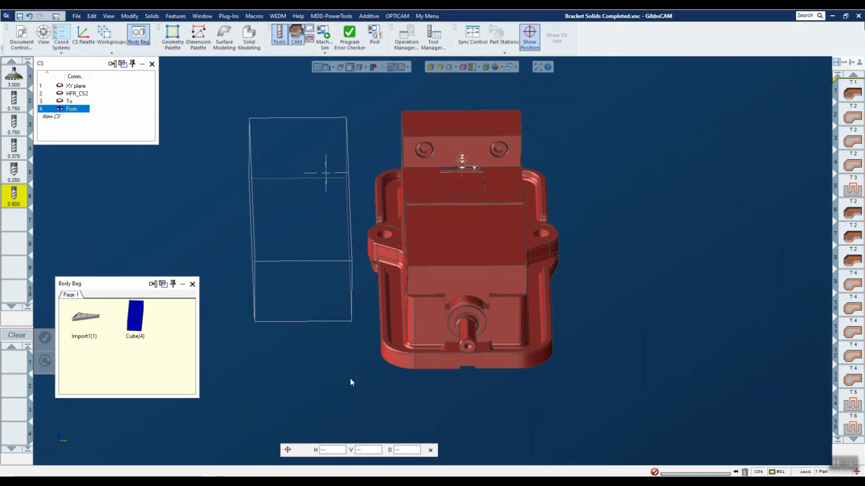
left_click_drag(357, 386, 601, 96)
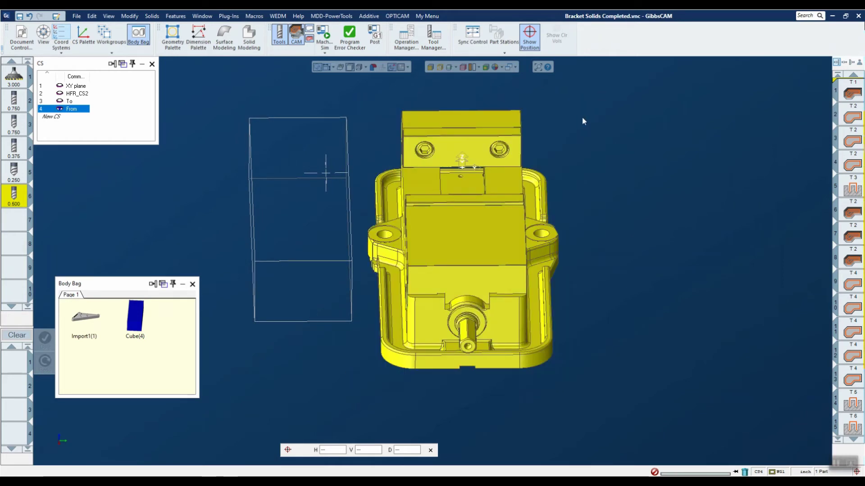
right_click(78, 115)
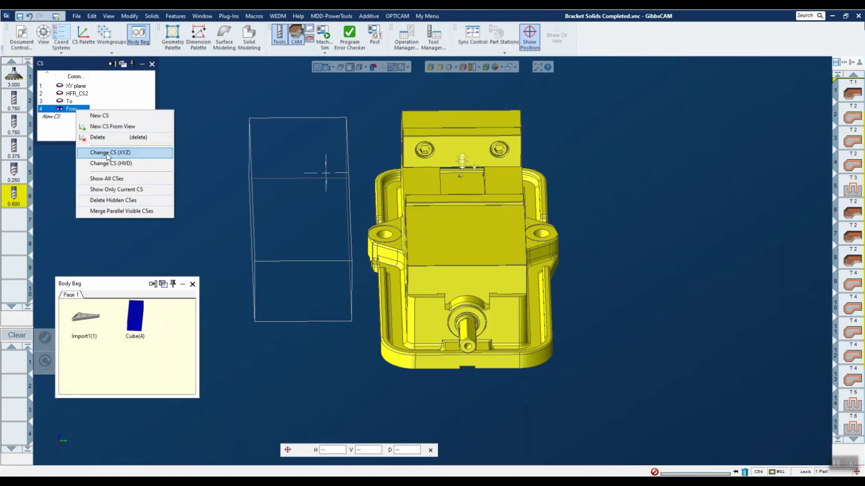
left_click(126, 154)
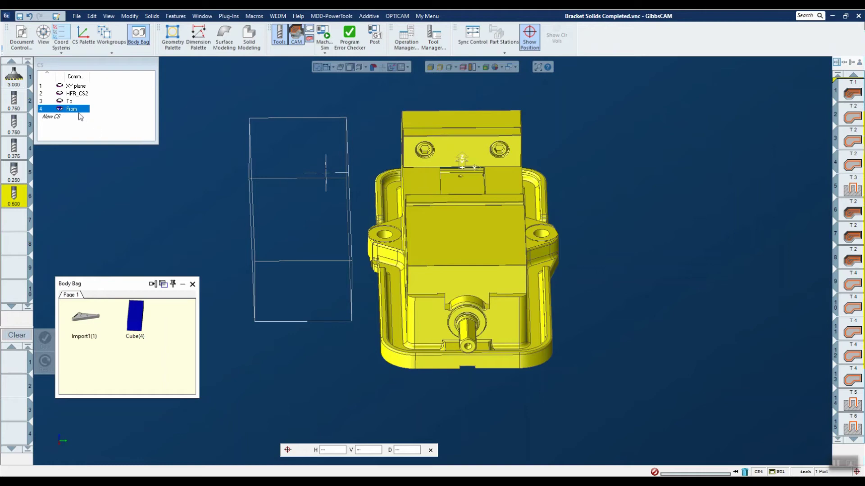
- Make To the current coordinate system, move the selected vise bodies to it with Change CS (HVD), and close the coordinate system list
left_click(70, 101)
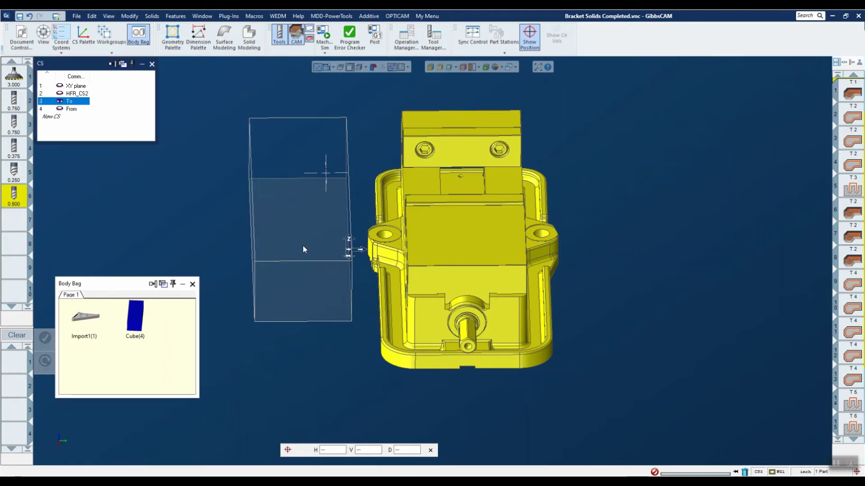
mouse_move(220, 230)
middle_mouse_down()
mouse_move(238, 227)
mouse_move(222, 224)
middle_mouse_up()
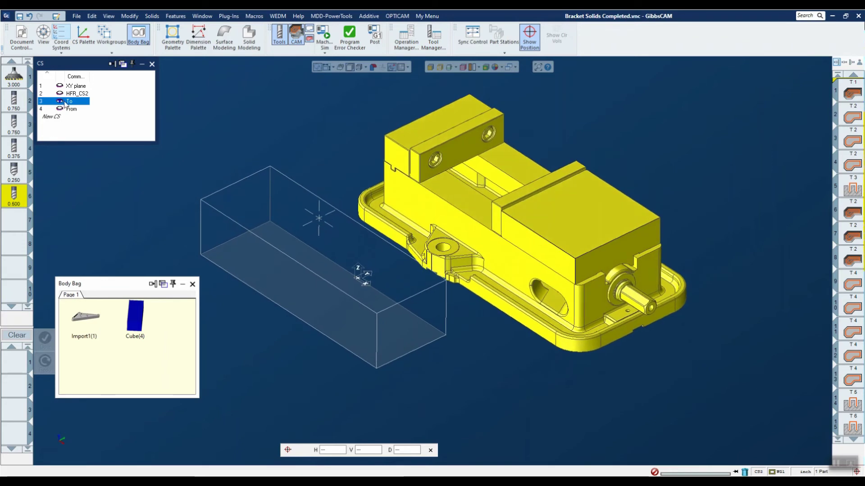
right_click(66, 103)
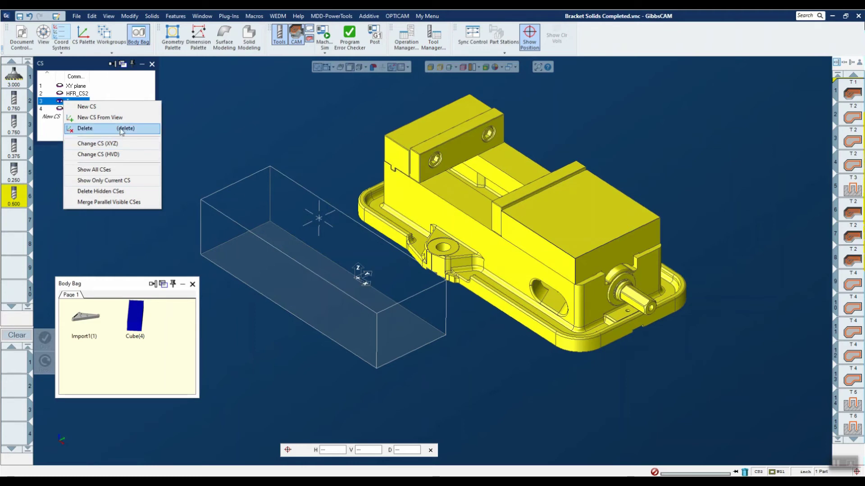
left_click(103, 155)
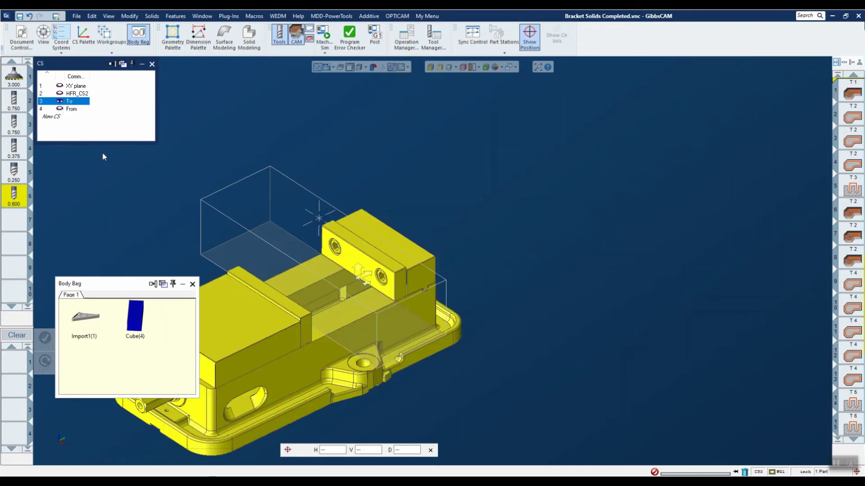
left_click(152, 64)
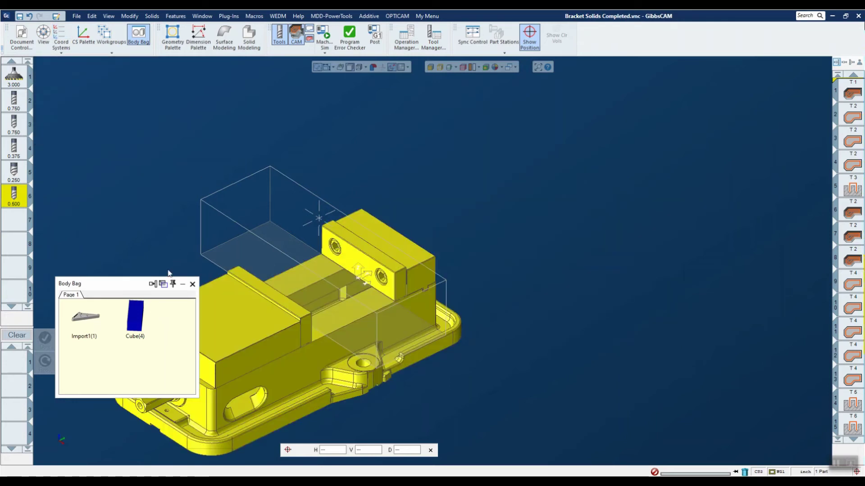
- Bring the stock cube back out of the Body Bag into the workspace and close the bag
left_click(134, 316)
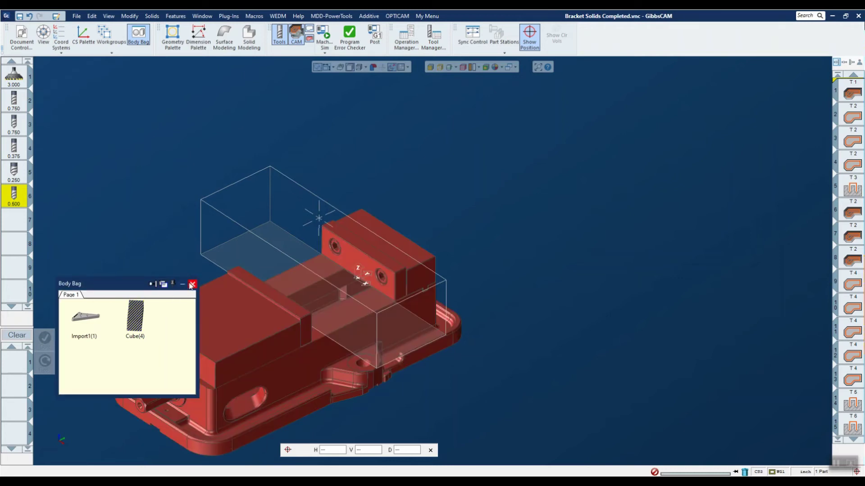
double_click(136, 317)
left_click(193, 285)
left_click(167, 193)
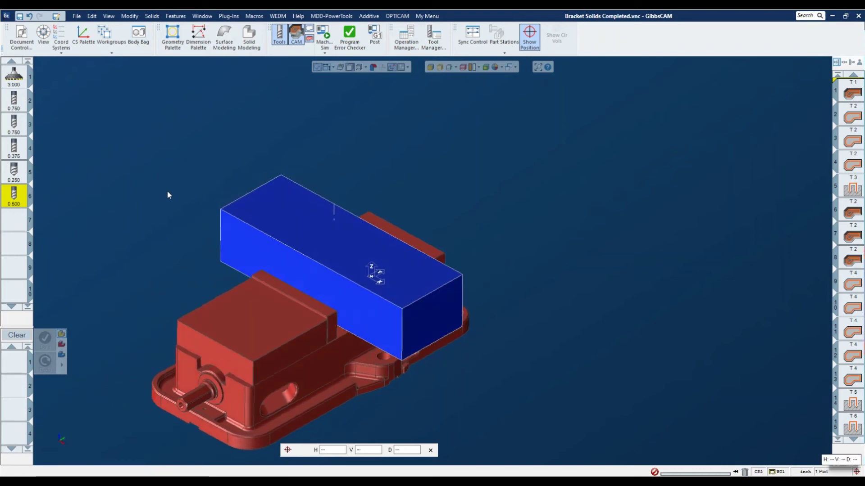
- Select the movable jaw's bodies on the vise: both screws, the jaw plate and the jaw block
middle_click_drag(167, 195, 624, 291)
middle_click_drag(517, 250, 626, 248)
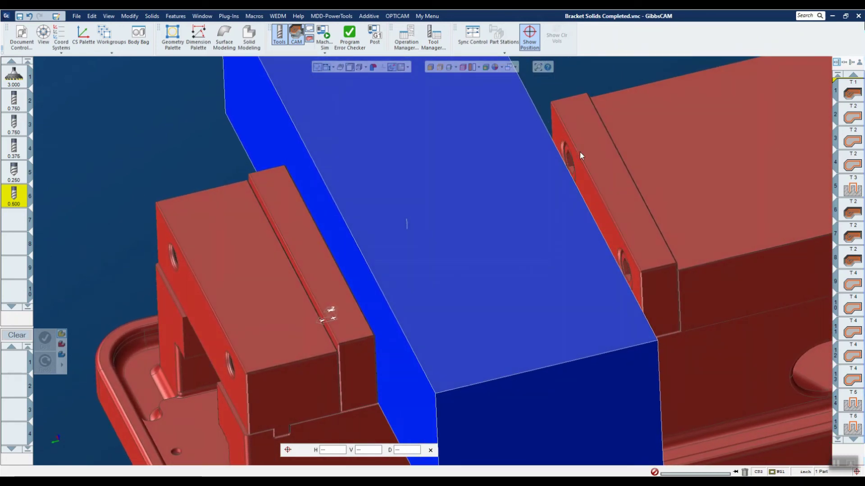
middle_click_drag(579, 152, 455, 275)
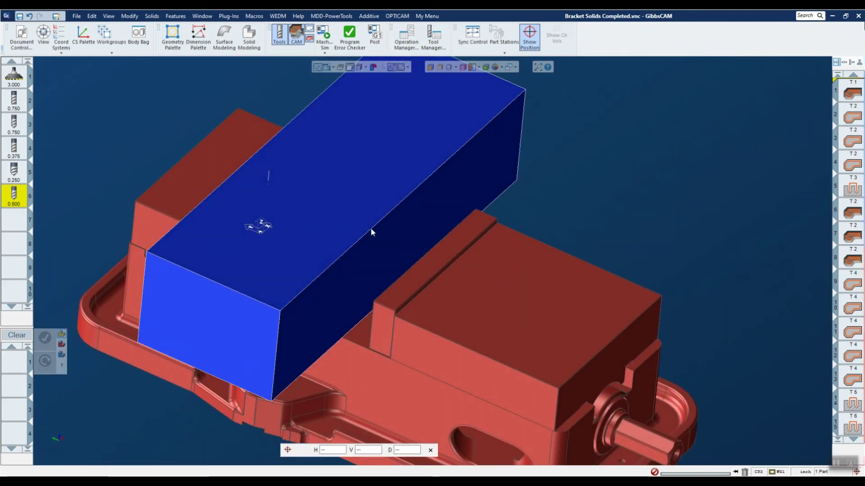
middle_click_drag(399, 234, 475, 212)
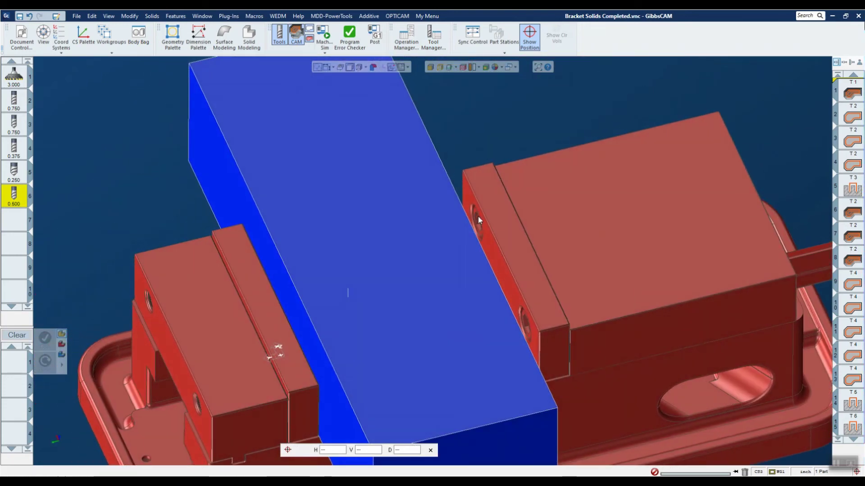
left_click(477, 218)
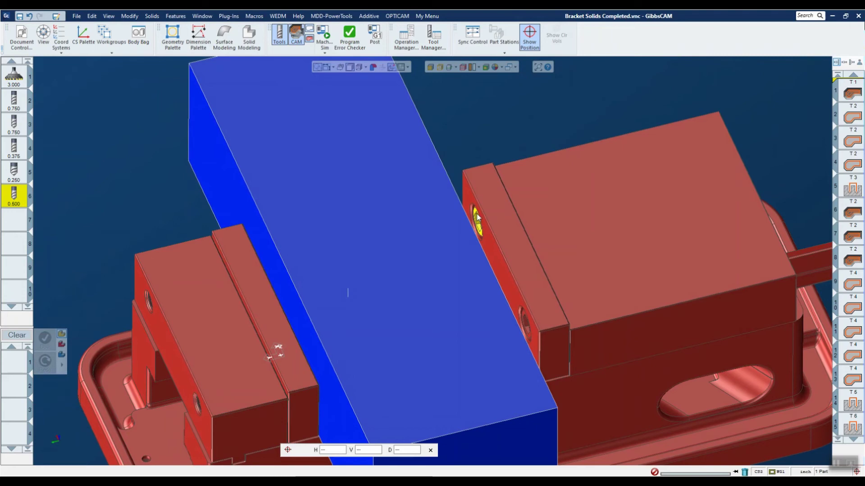
left_click(526, 322)
left_click(524, 280)
left_click(582, 249)
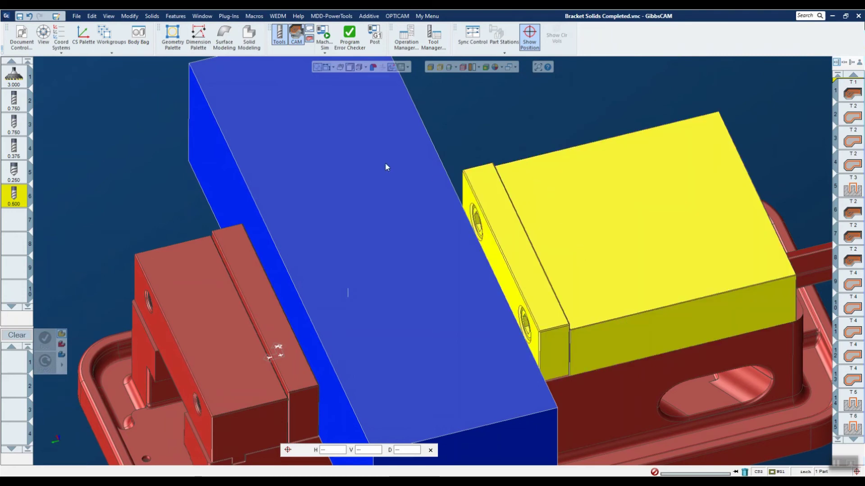
- Open Absolute Translate for the selected jaw bodies and reset the From and To Y positions to 0
middle_click_drag(385, 165, 287, 101)
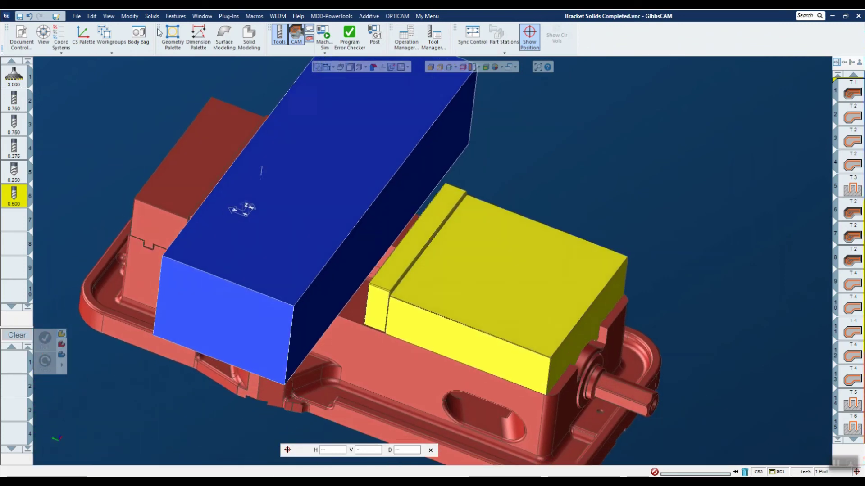
left_click(129, 17)
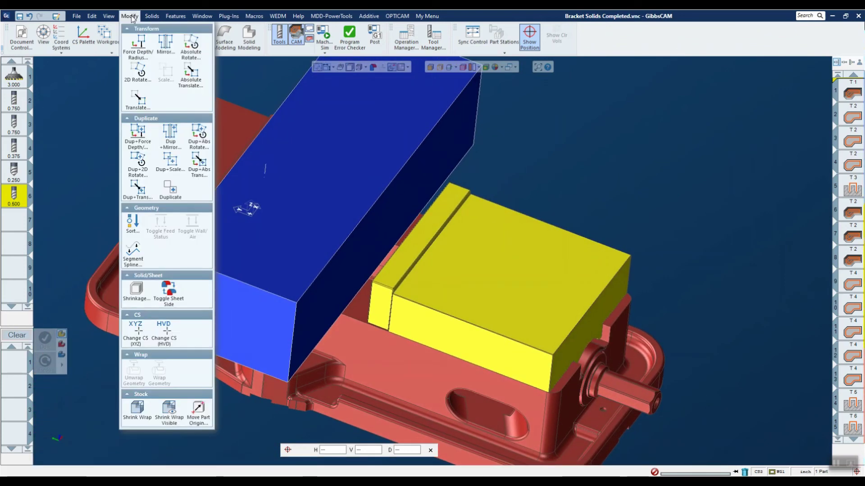
left_click(188, 79)
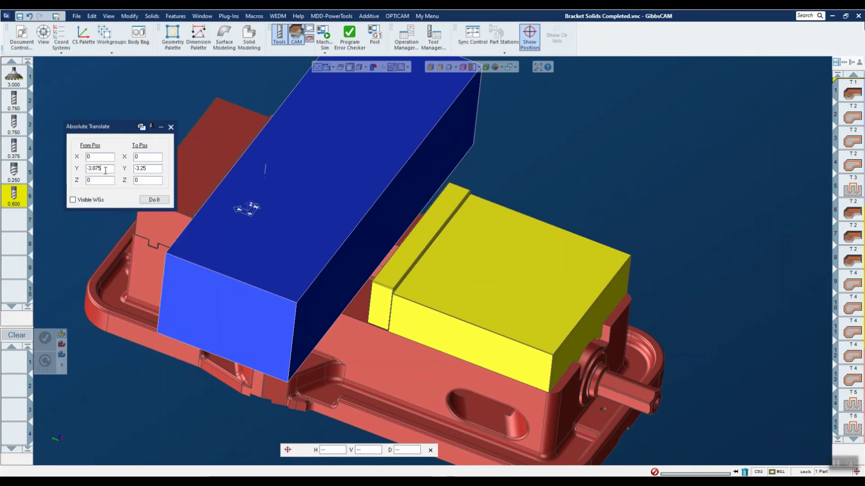
double_click(105, 171)
type("0")
double_click(161, 171)
type("0")
- Set the translation's From Y position to -3.875 by picking it from the jaw plate's clamping face
double_click(102, 172)
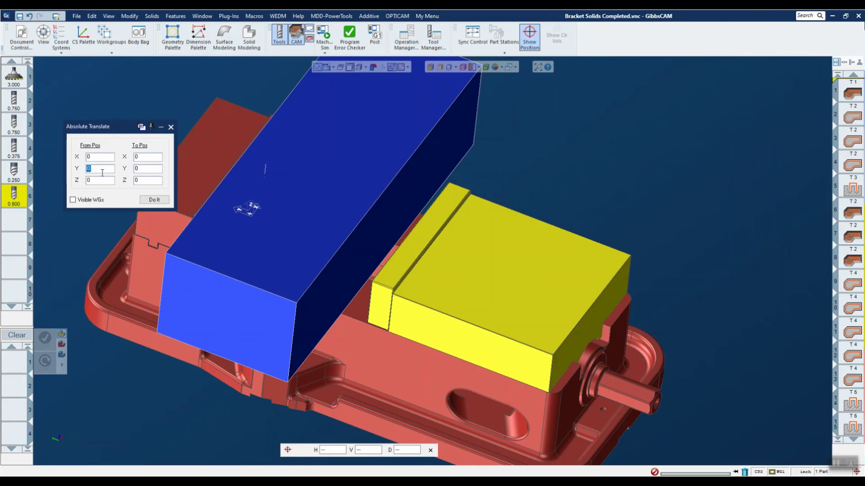
middle_click_drag(252, 198, 485, 224)
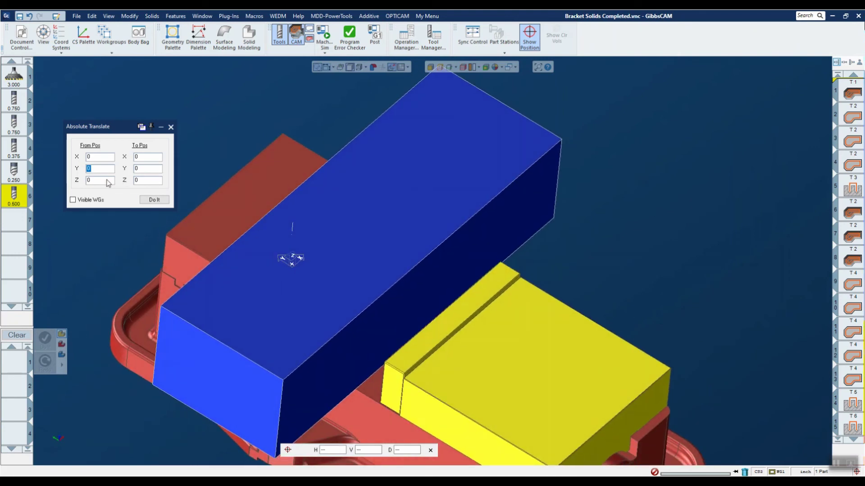
middle_click_drag(303, 353, 497, 265)
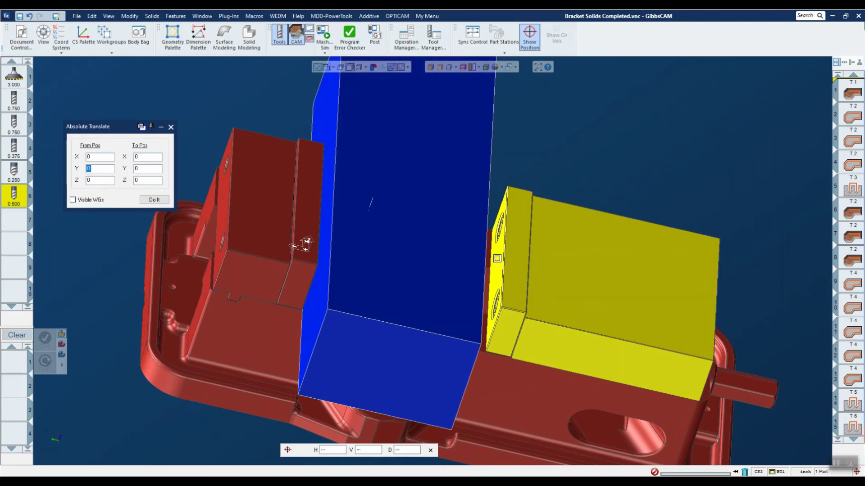
left_click(497, 258)
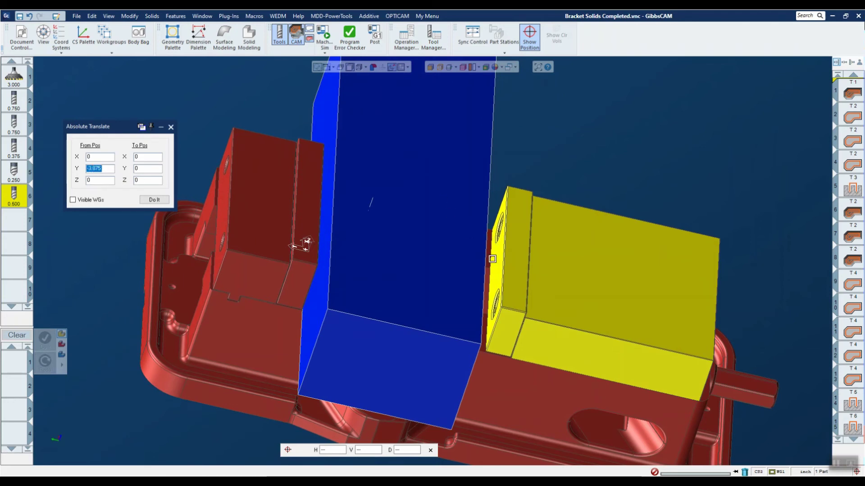
- Set the To Y position to -3.25, translate the movable jaw against the stock, then close the dialog and deselect the jaw
middle_click_drag(487, 129, 425, 179)
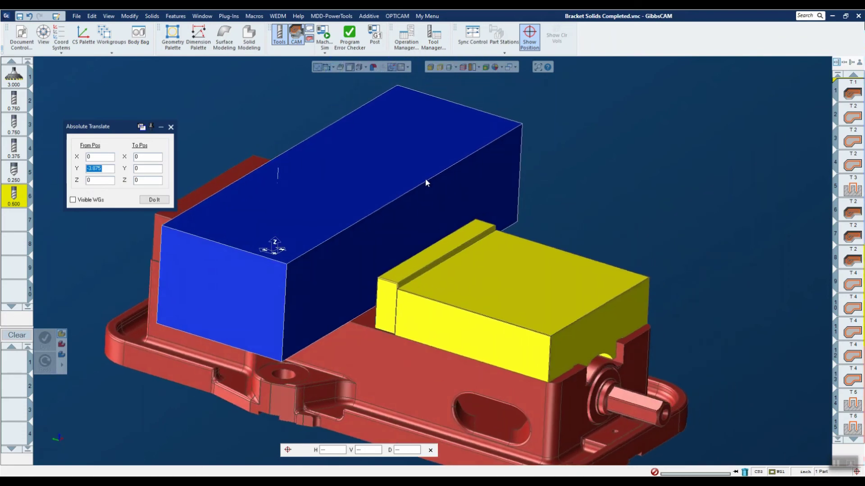
left_click(144, 168)
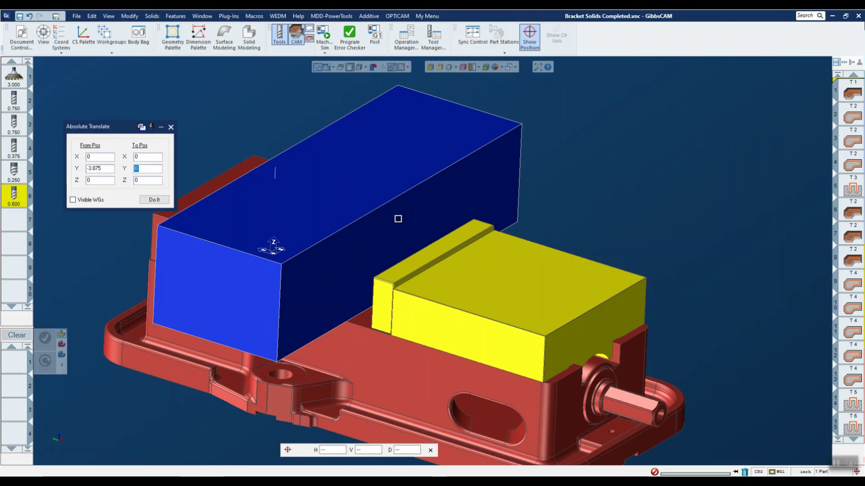
type("-3.25")
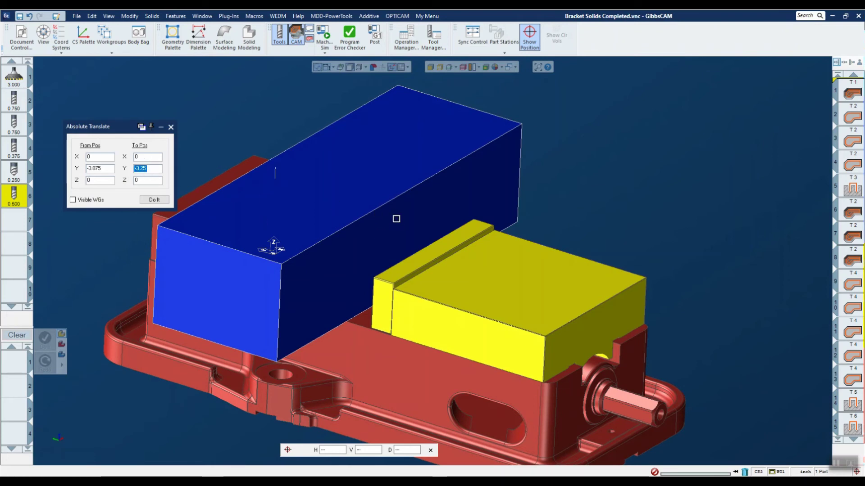
left_click(155, 200)
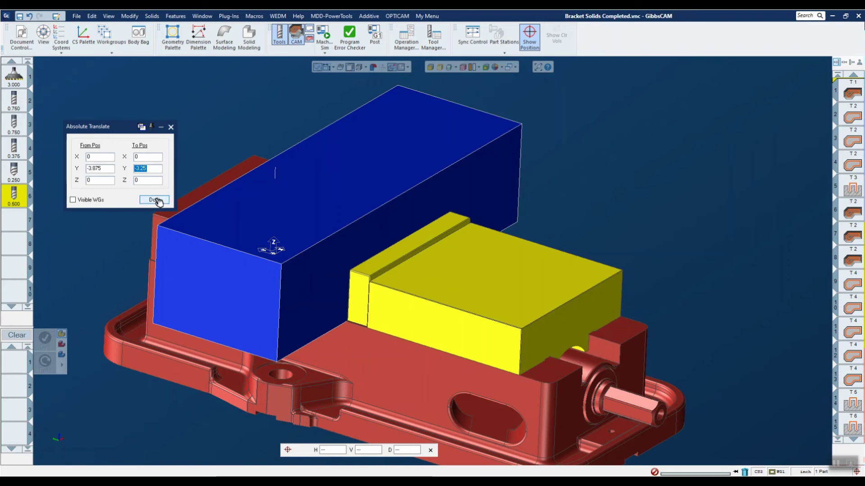
left_click(171, 127)
left_click(207, 91)
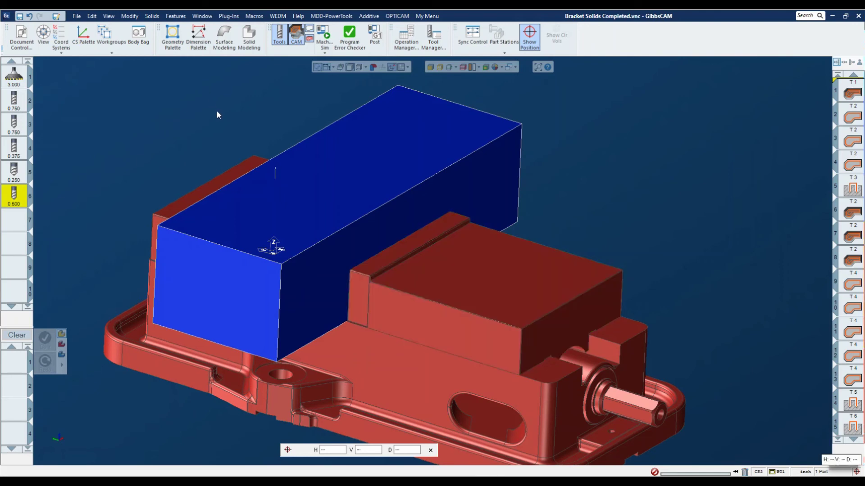
- Inspect the fit of both vise jaws against the stock from several angles
middle_click_drag(217, 110, 214, 126)
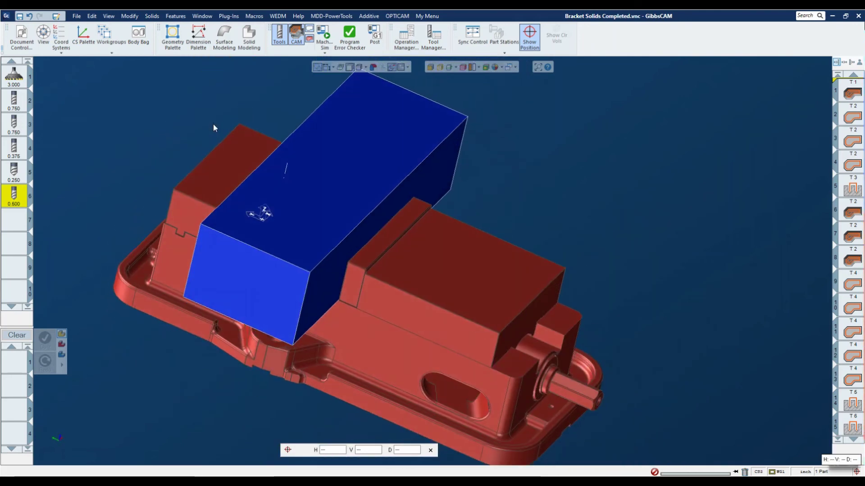
scroll(315, 187, "down", 3)
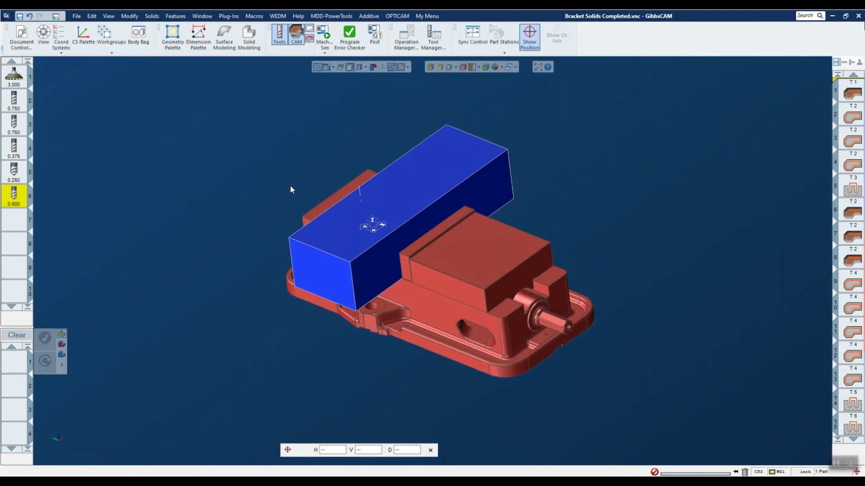
key("Left")
key("Left")
key("Left")
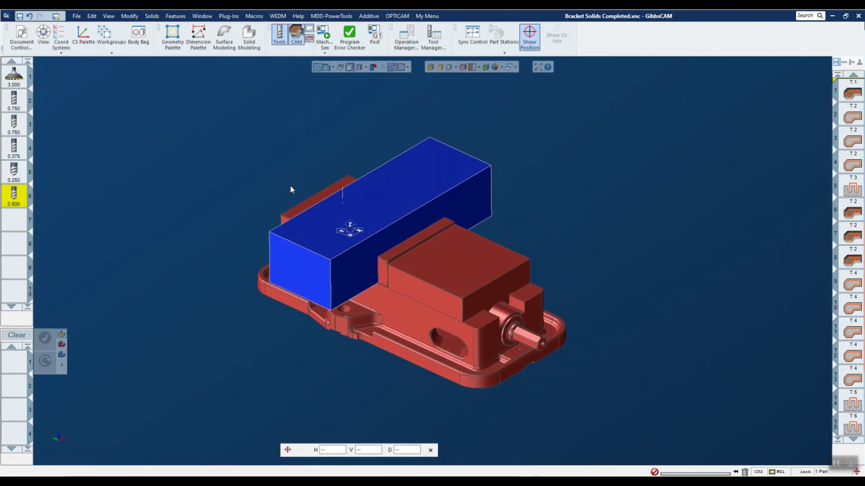
key("Right")
key("Right")
key("Right")
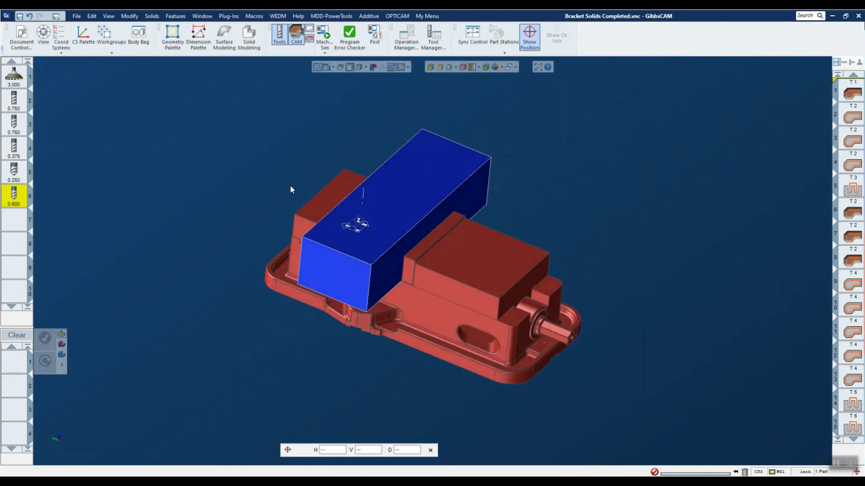
key("Left")
key("Right")
key("Right")
key("Right")
key("Right")
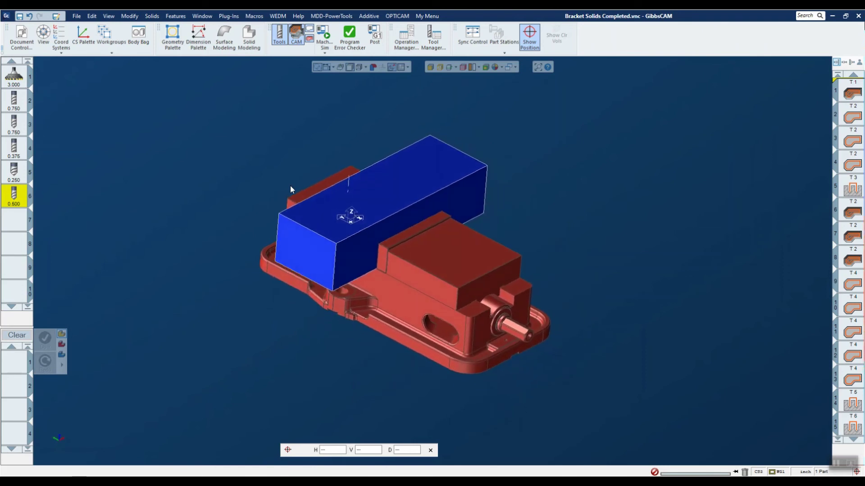
- Make CS1 the current coordinate system and close the coordinate system list
left_click(61, 36)
left_click(74, 86)
left_click(152, 64)
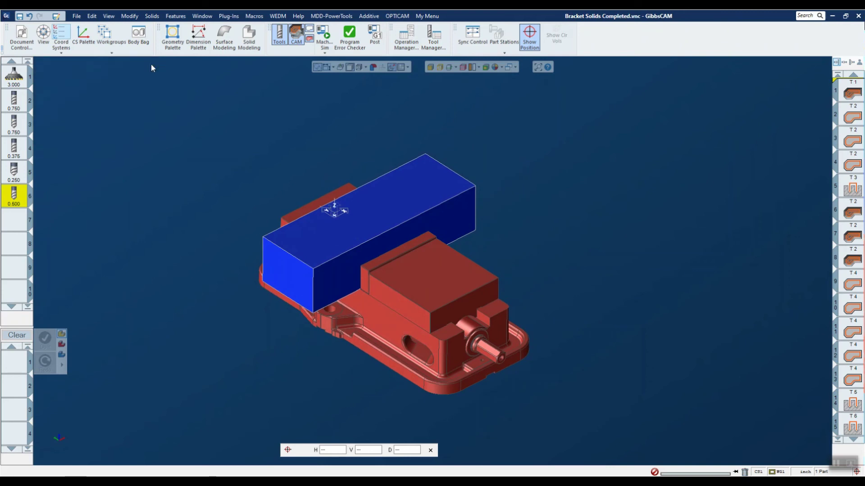
- Play the Machine Sim rendering of the machining operations with the vise in place, adjusting the playback speed
left_click(324, 32)
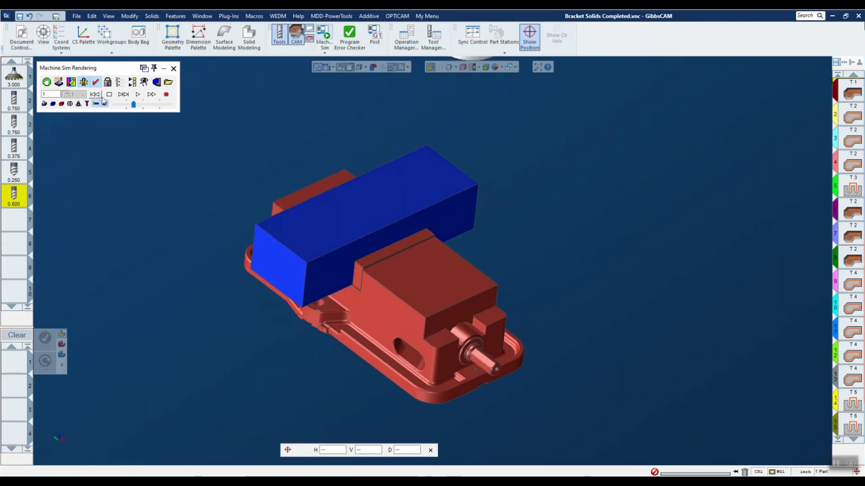
left_click(138, 95)
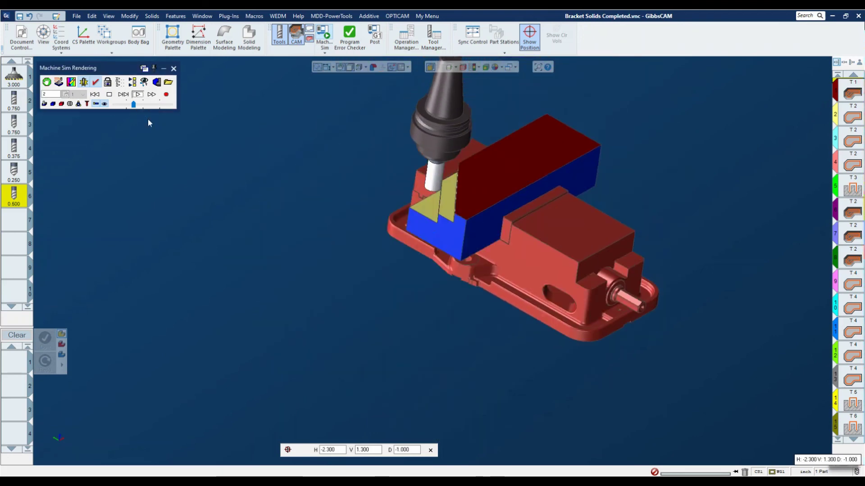
left_click_drag(133, 105, 125, 105)
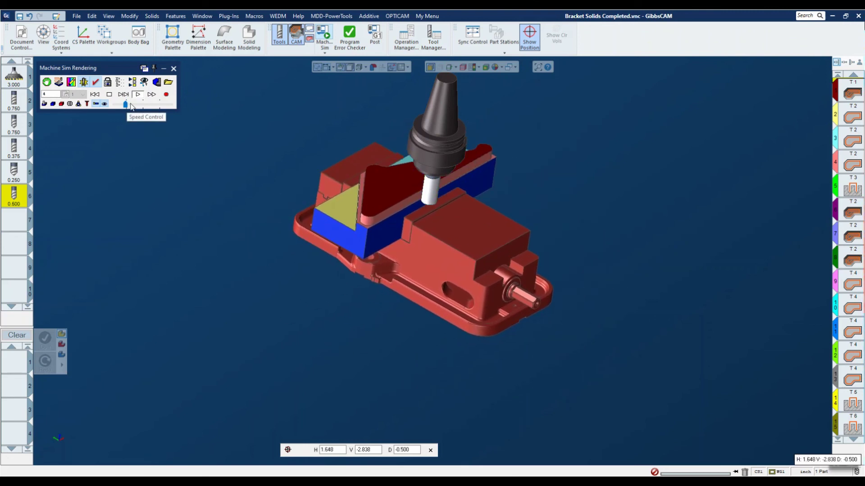
left_click(132, 105)
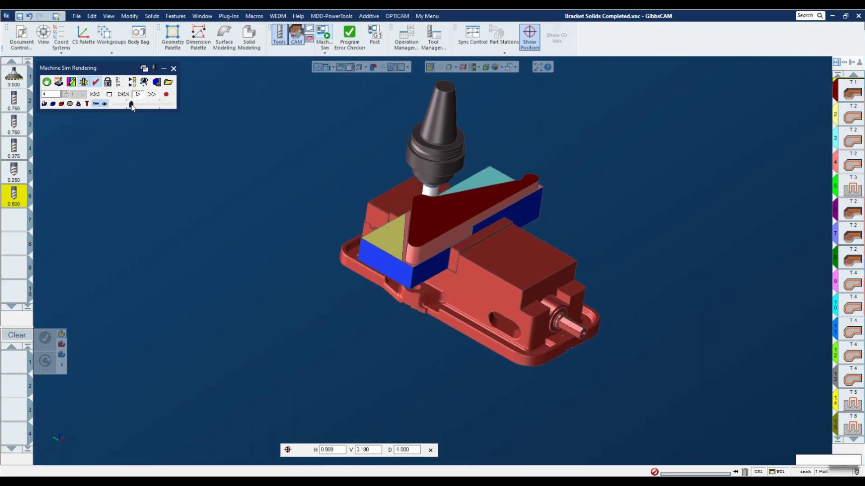